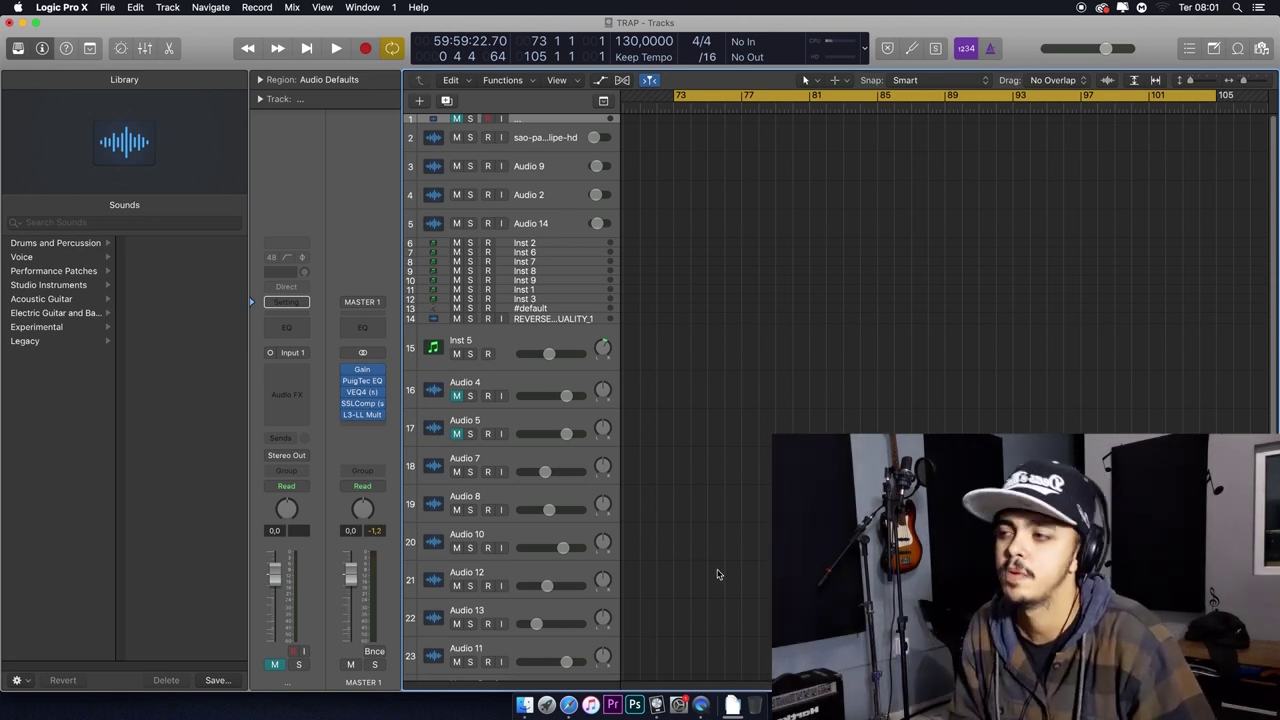
Play back the sao-paulo-video-clipe-hd sample from bar 73.
click(740, 126)
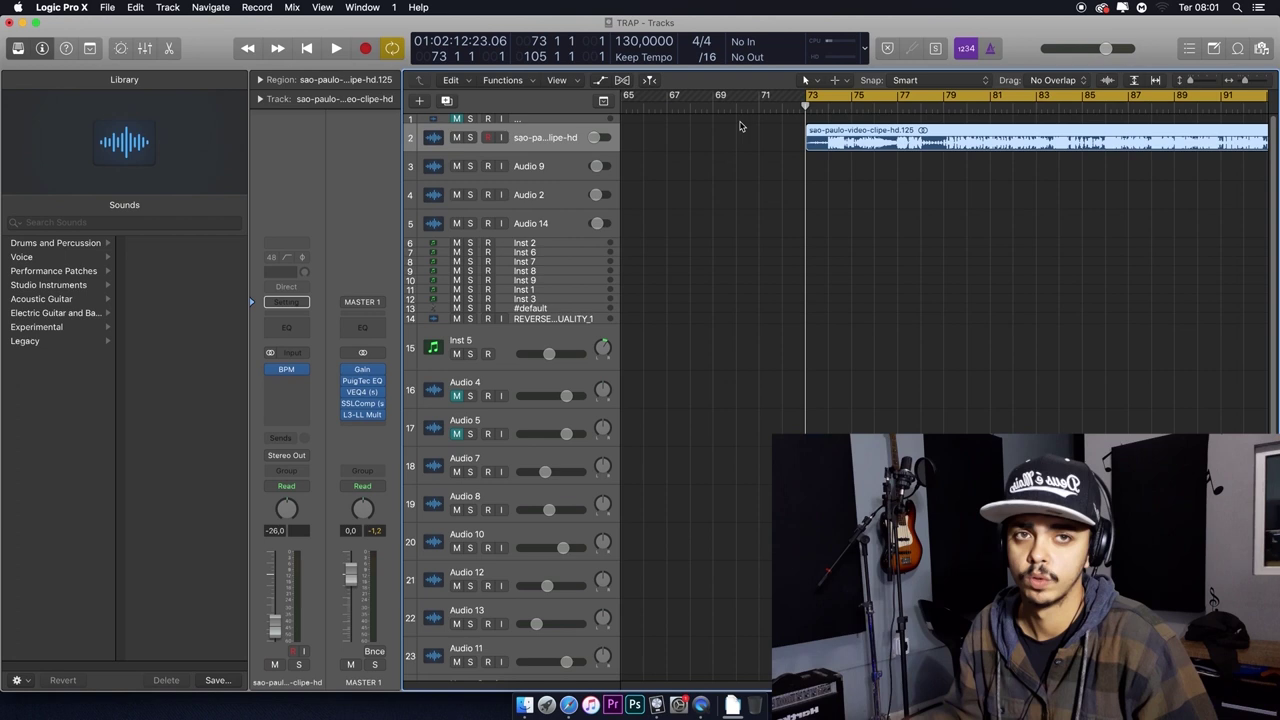
key(space)
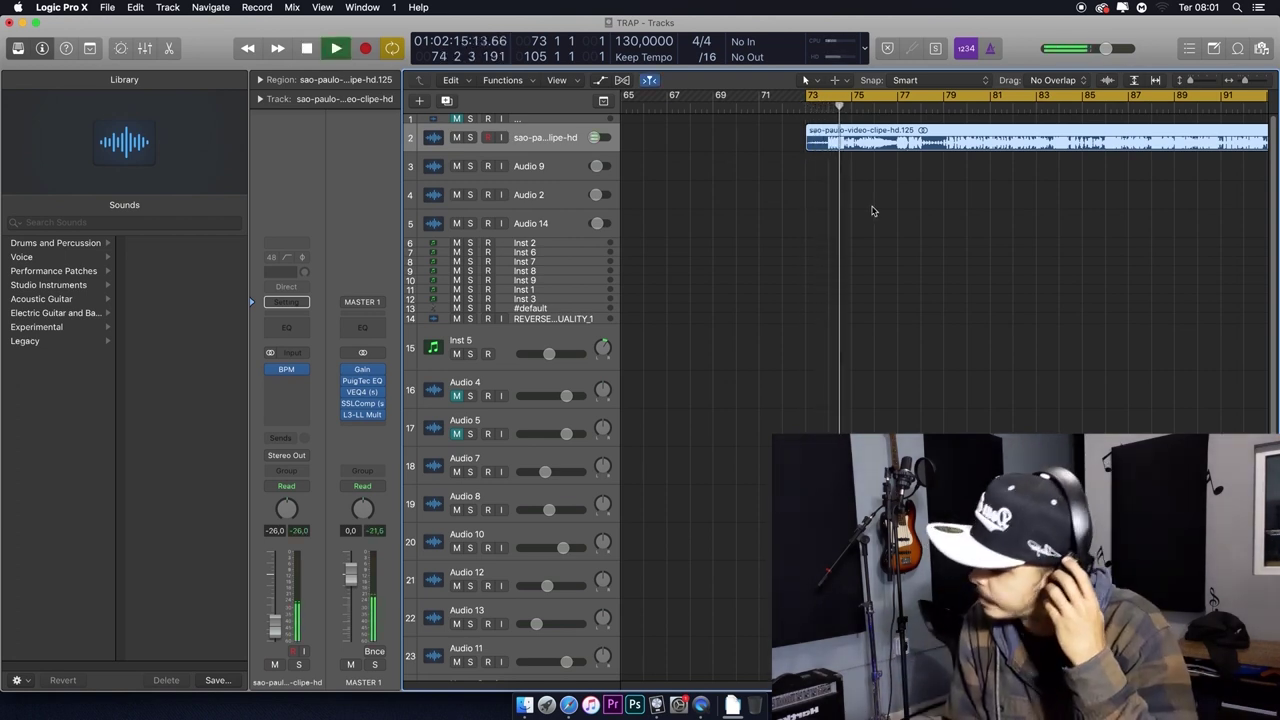
key(space)
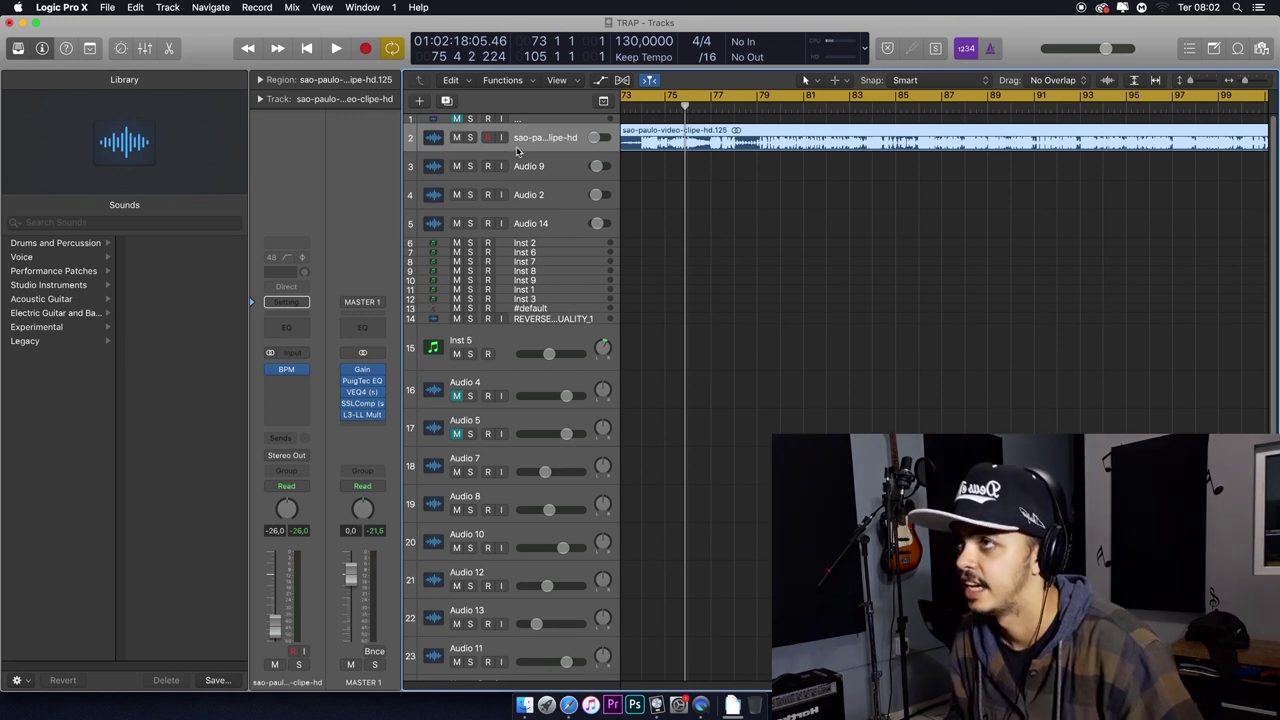
Enlarge the sao-paulo-video-clipe-hd track and play the sample from about bar 76 to locate a section to loop.
drag(515, 149, 516, 197)
key(super+Right)
key(super+Right)
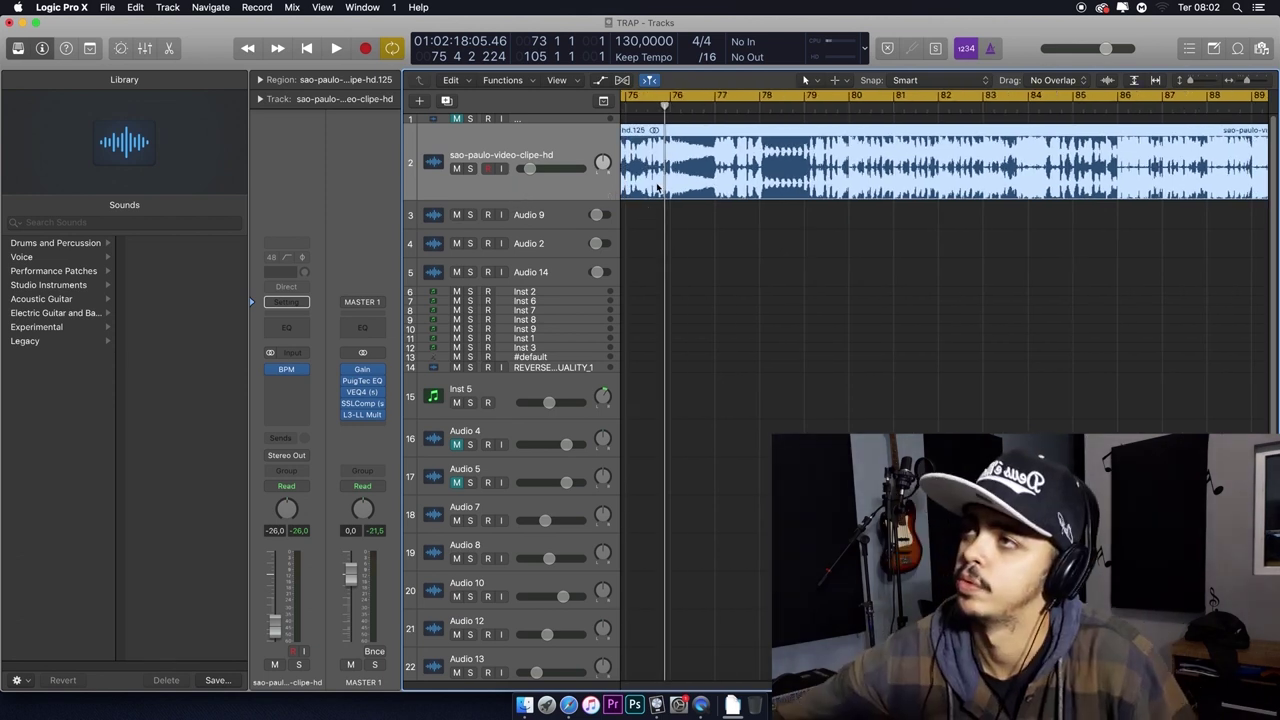
key(space)
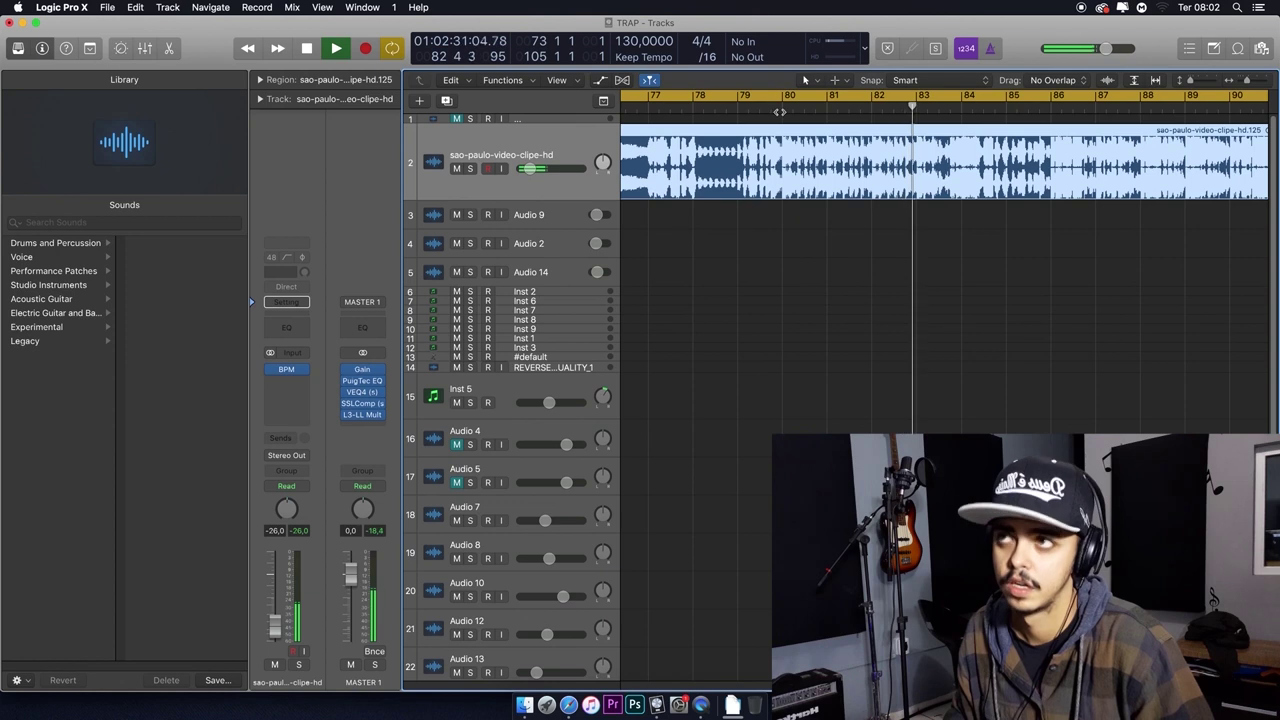
key(space)
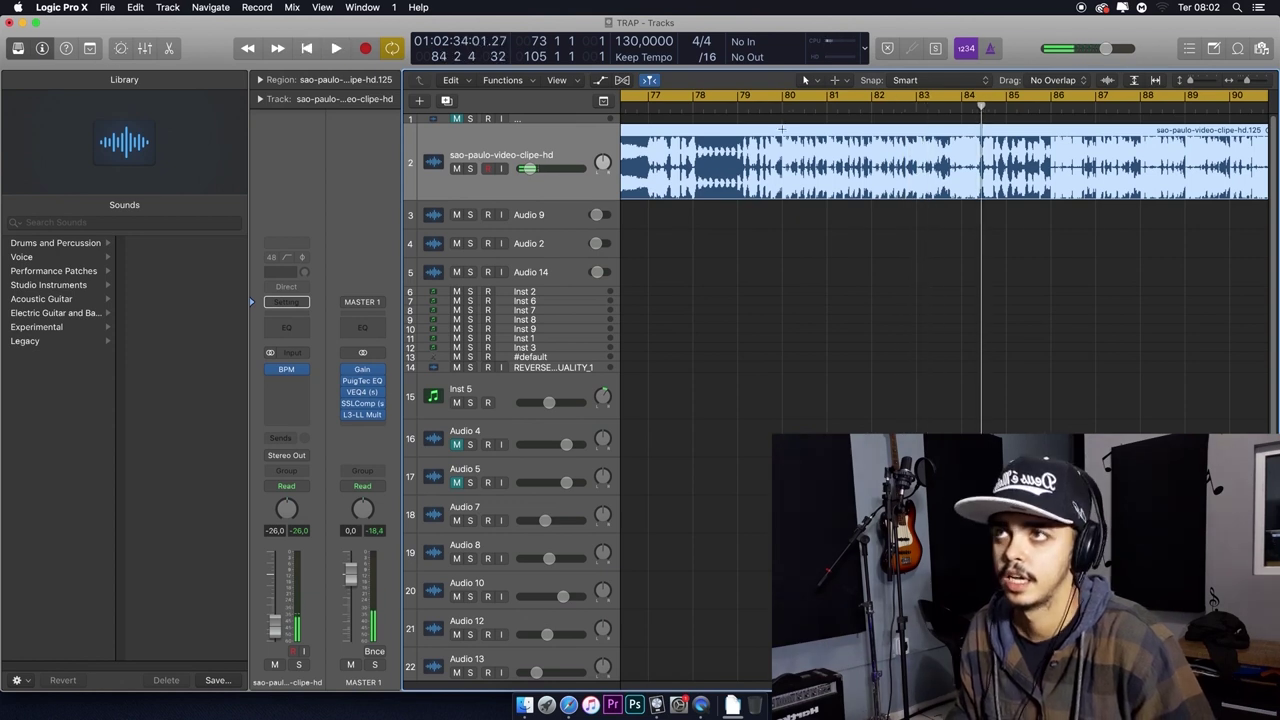
Split the sample at bars 80 and 84, keep only that four-bar section and place it at bar 73.
click(782, 130)
click(958, 137)
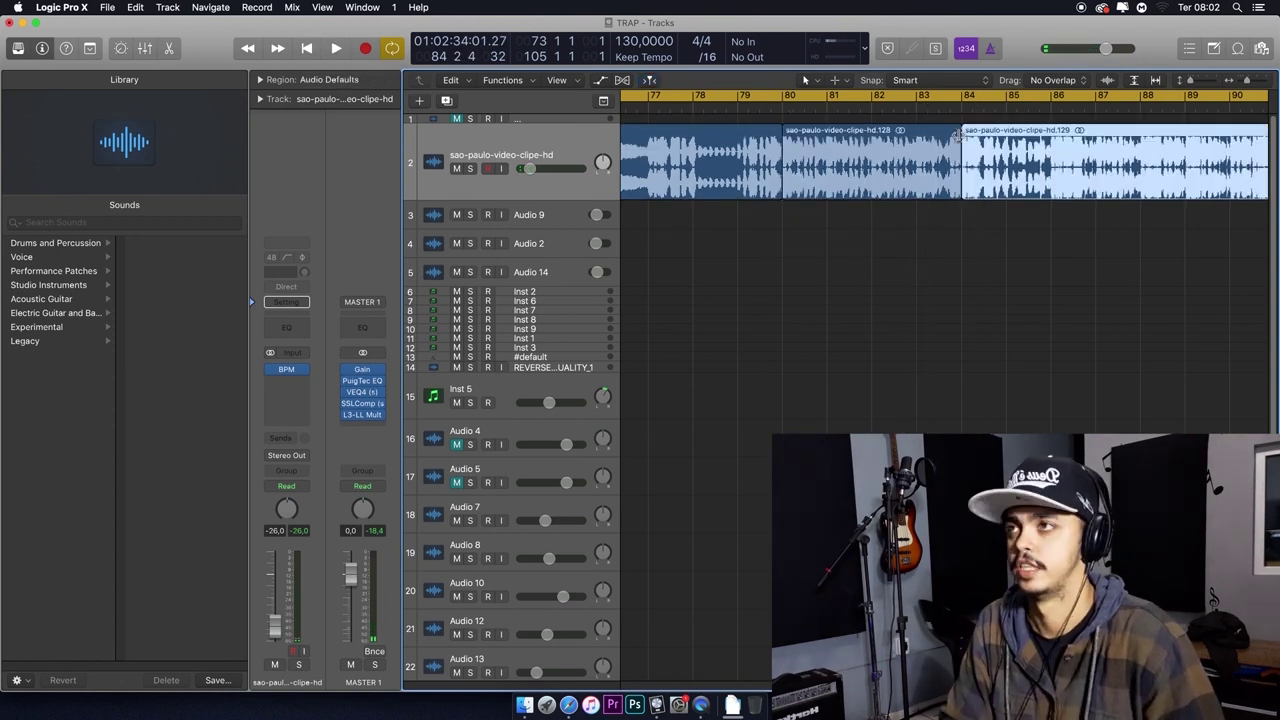
key(Delete)
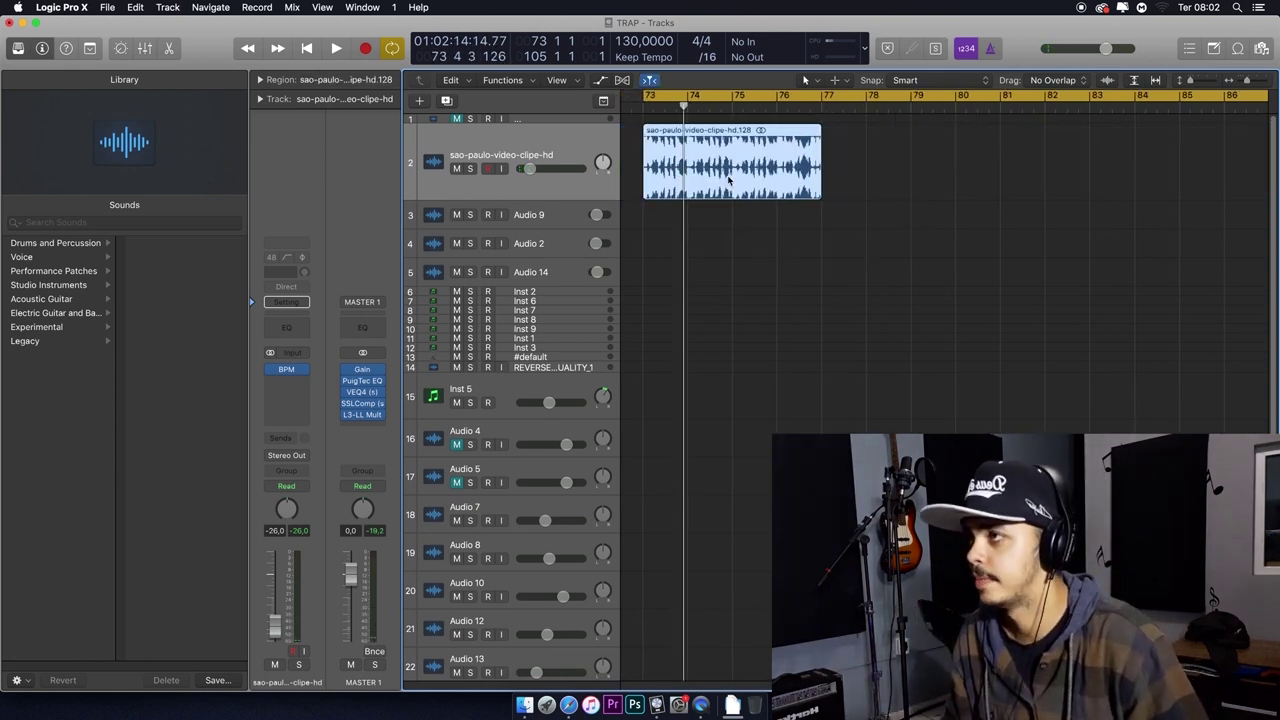
Move the four-bar sample region from the sao-paulo-video-clipe-hd track onto the Audio 2 track, starting at bar 73.
click(563, 217)
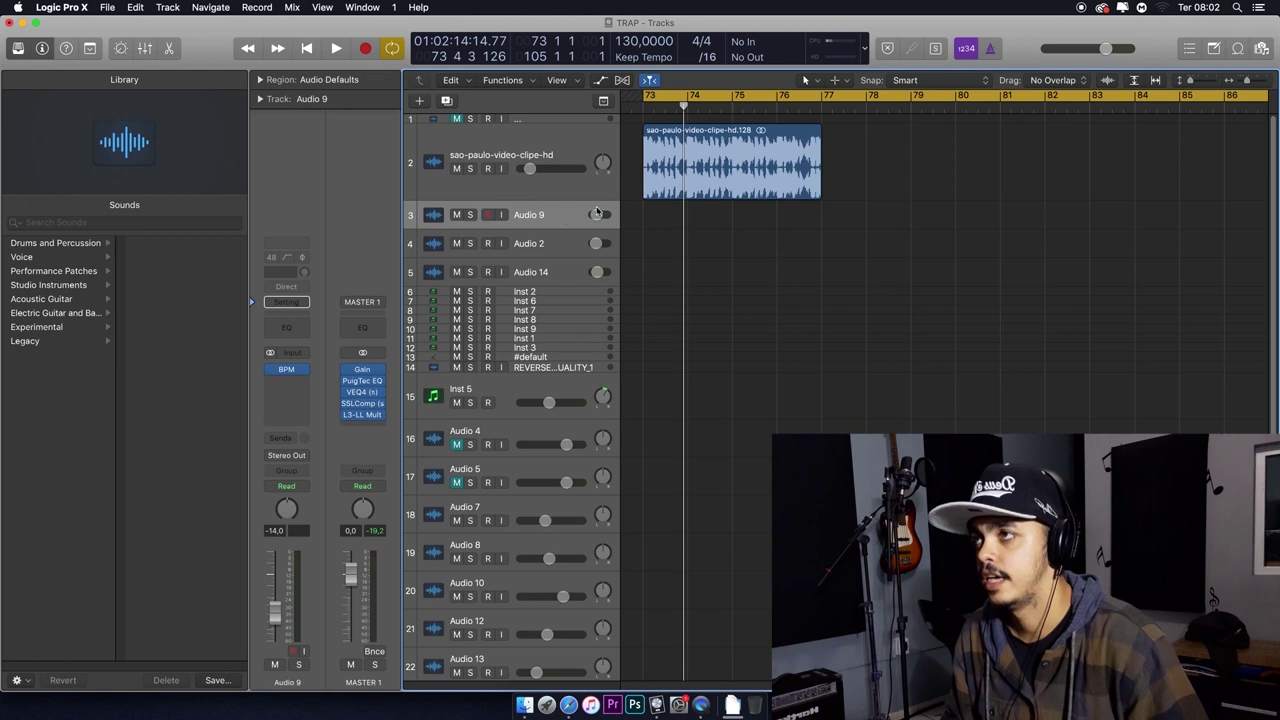
key(shift+super+t)
click(535, 255)
key(shift+super+t)
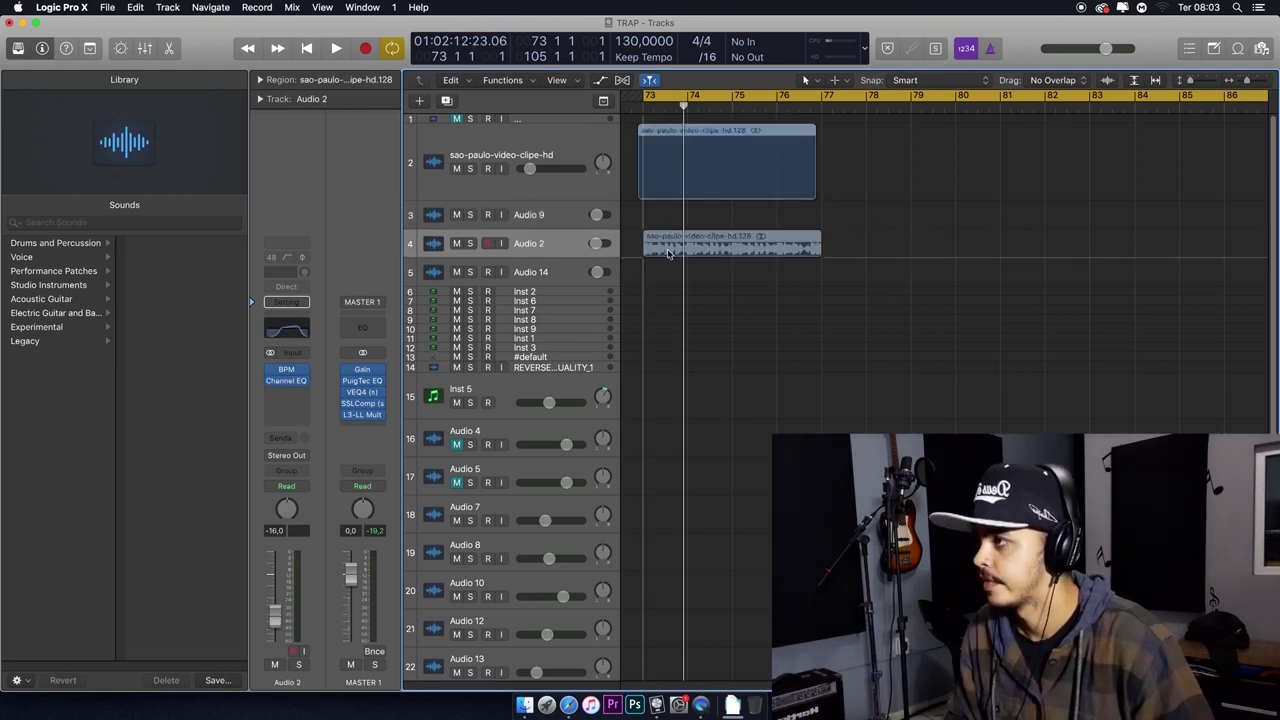
Examine the Channel EQ curve on the Audio 2 track and listen to the sample through it.
mouse_move(288, 381)
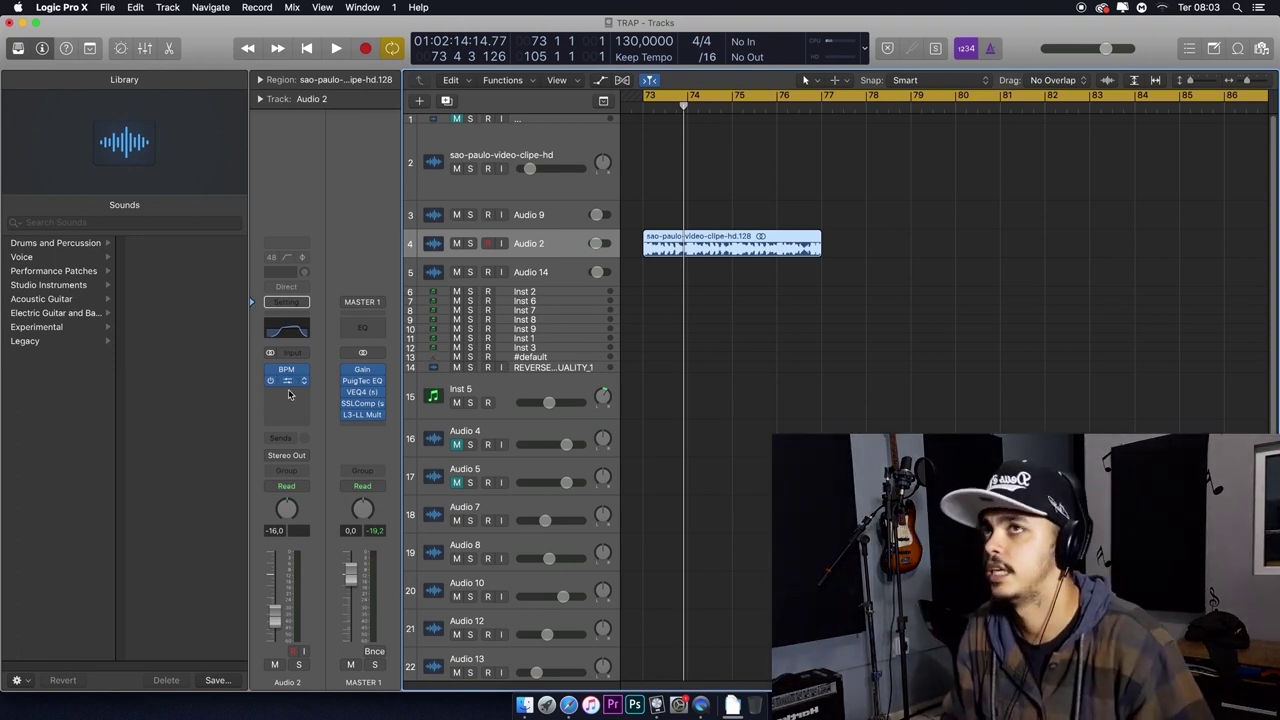
click(287, 388)
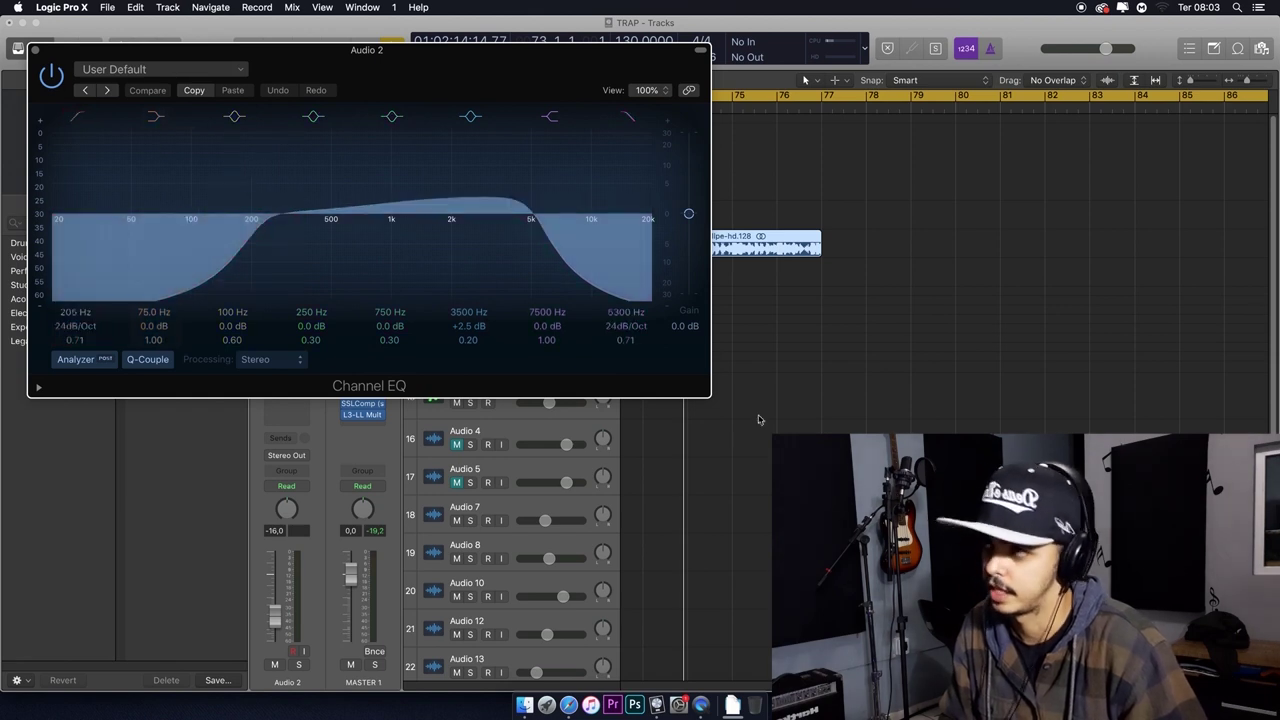
click(34, 49)
key(space)
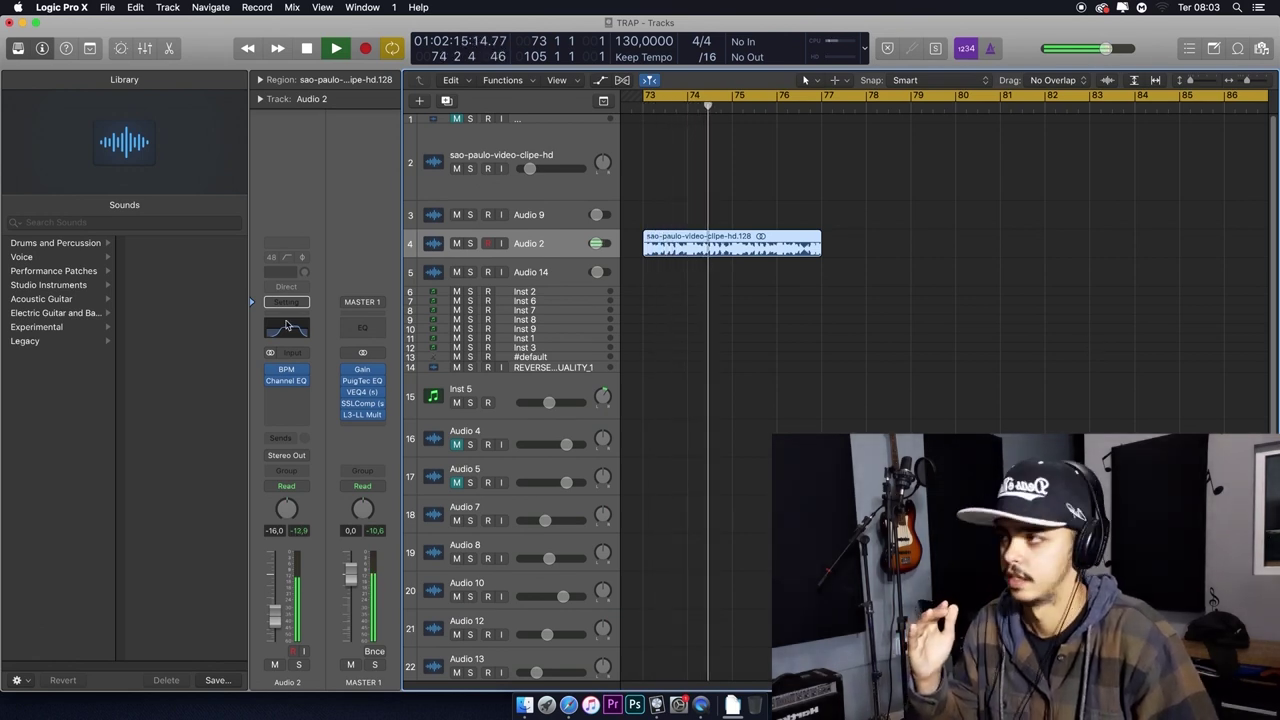
key(space)
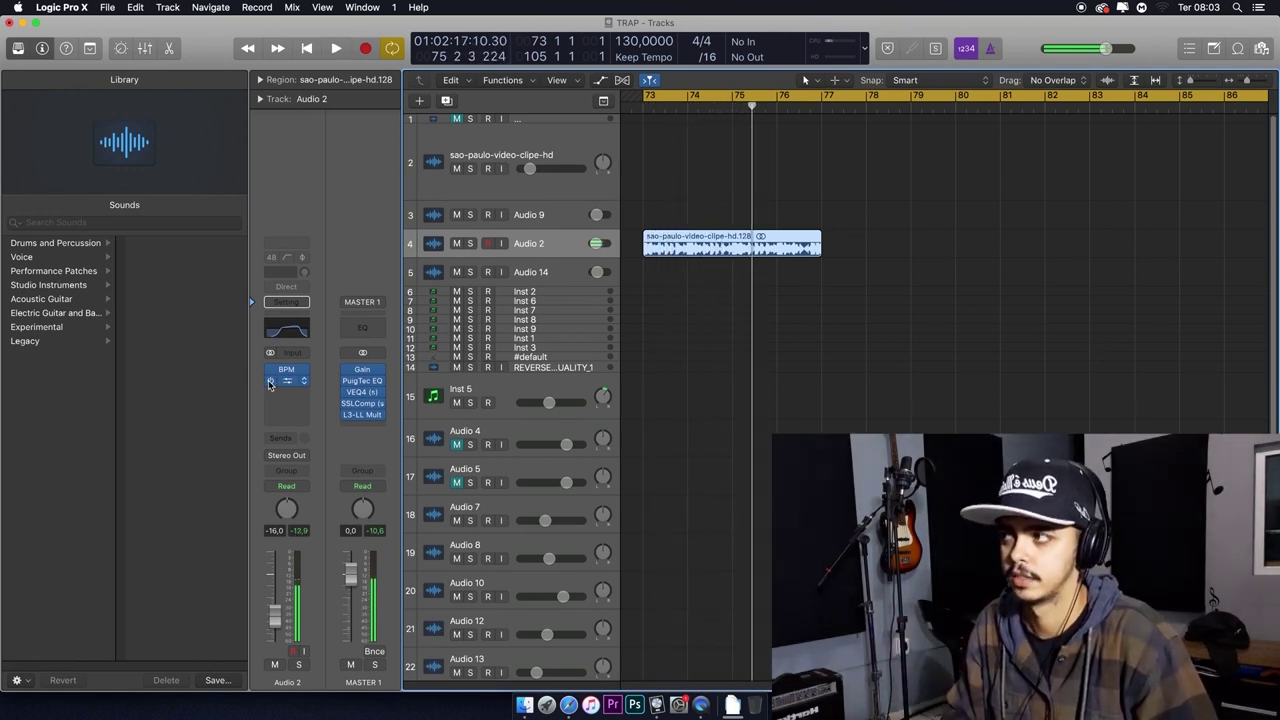
key(space)
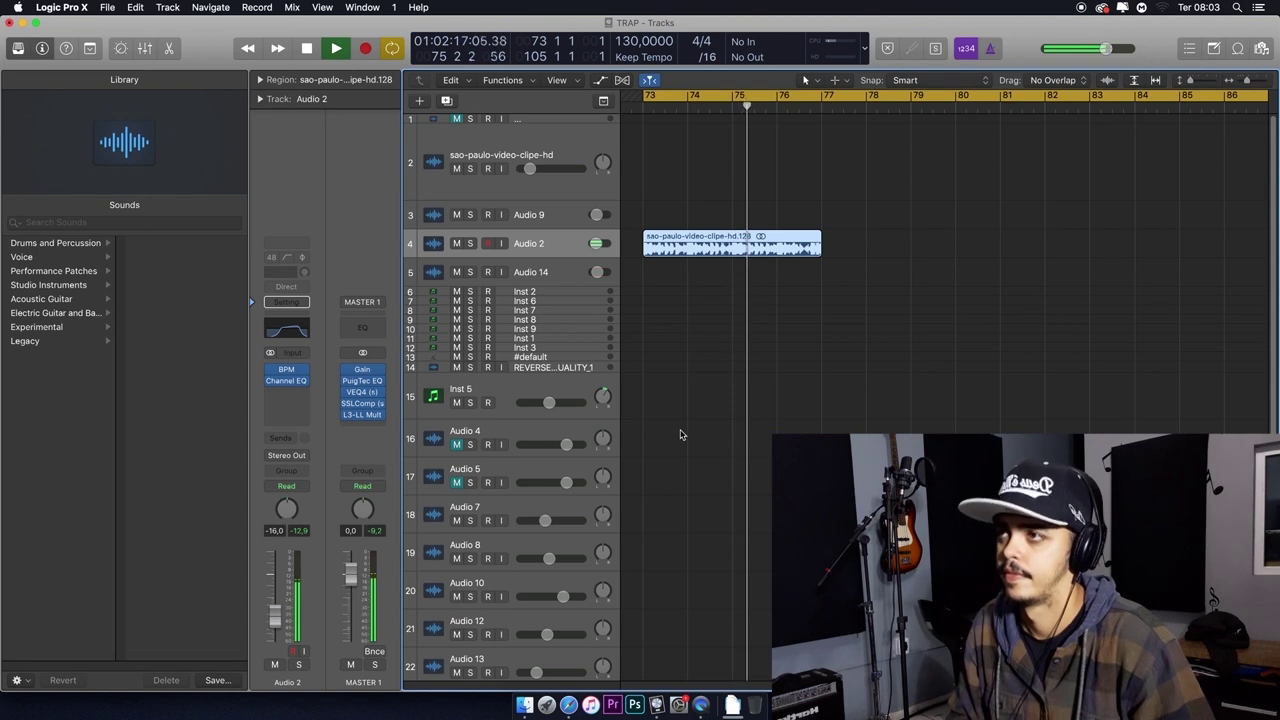
key(space)
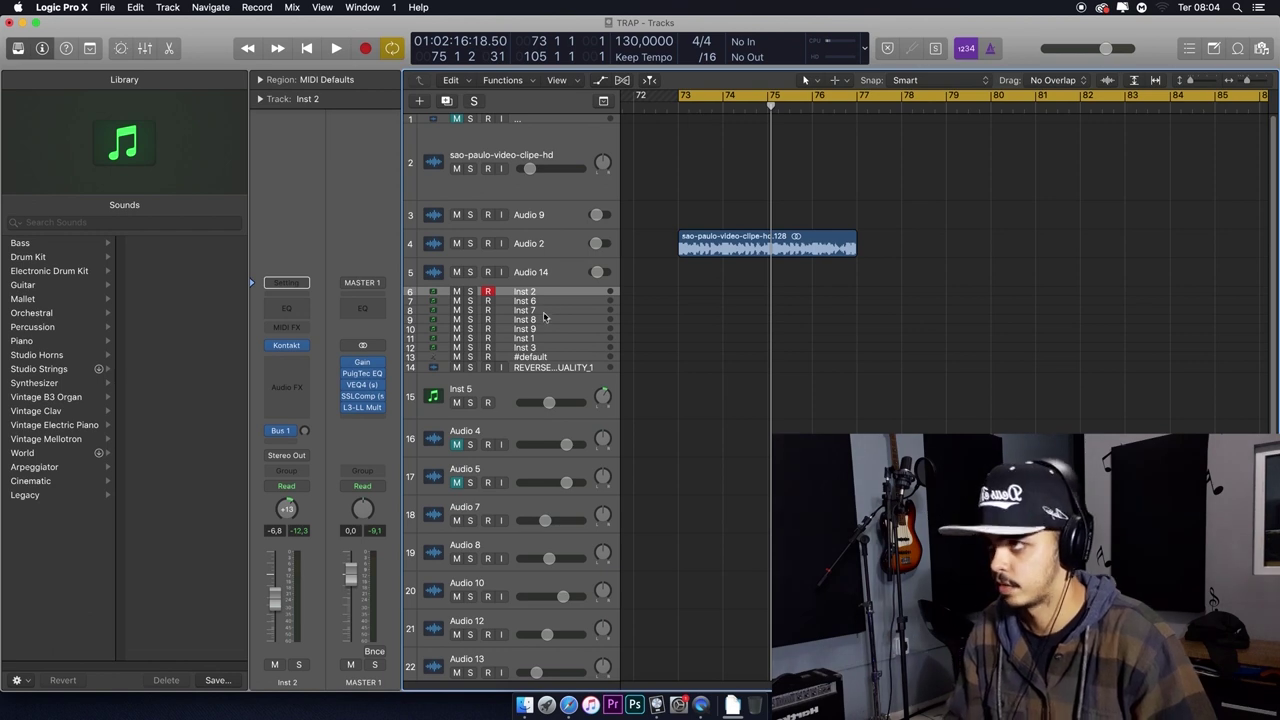
Record a four-bar MIDI pattern on the Inst 2 track from bar 73 to 77 over the sample.
key(a)
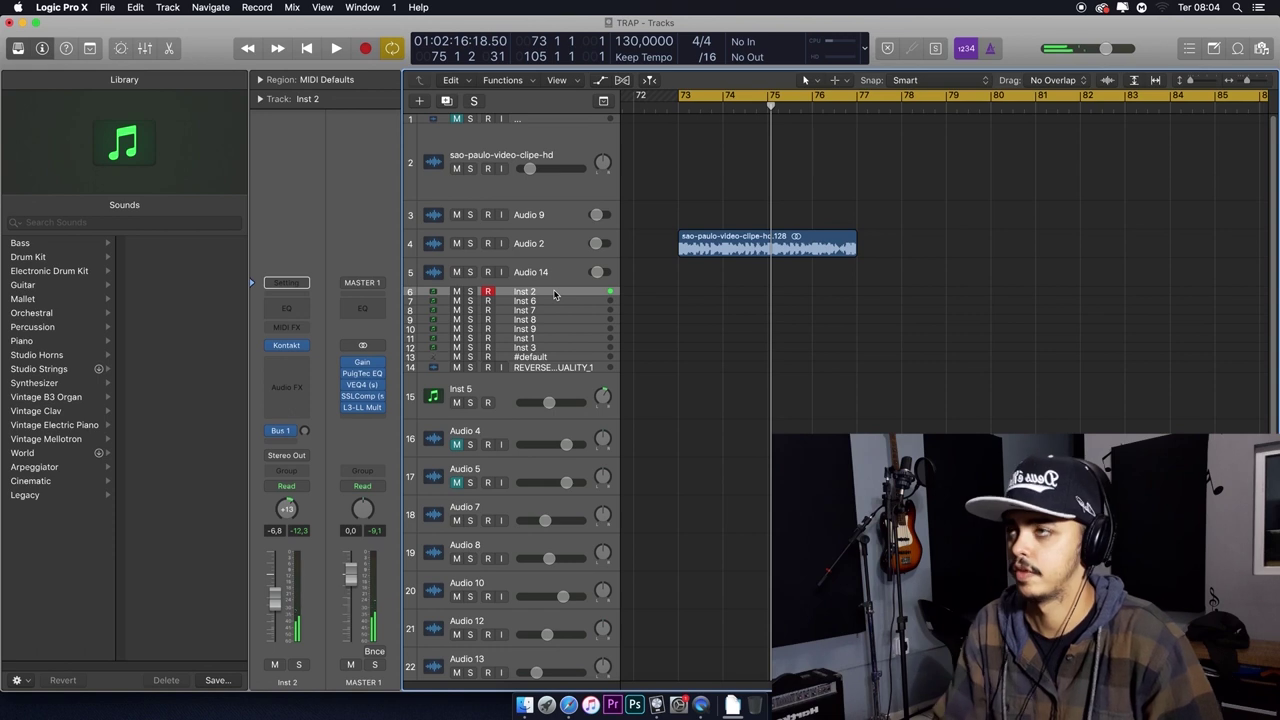
key(r)
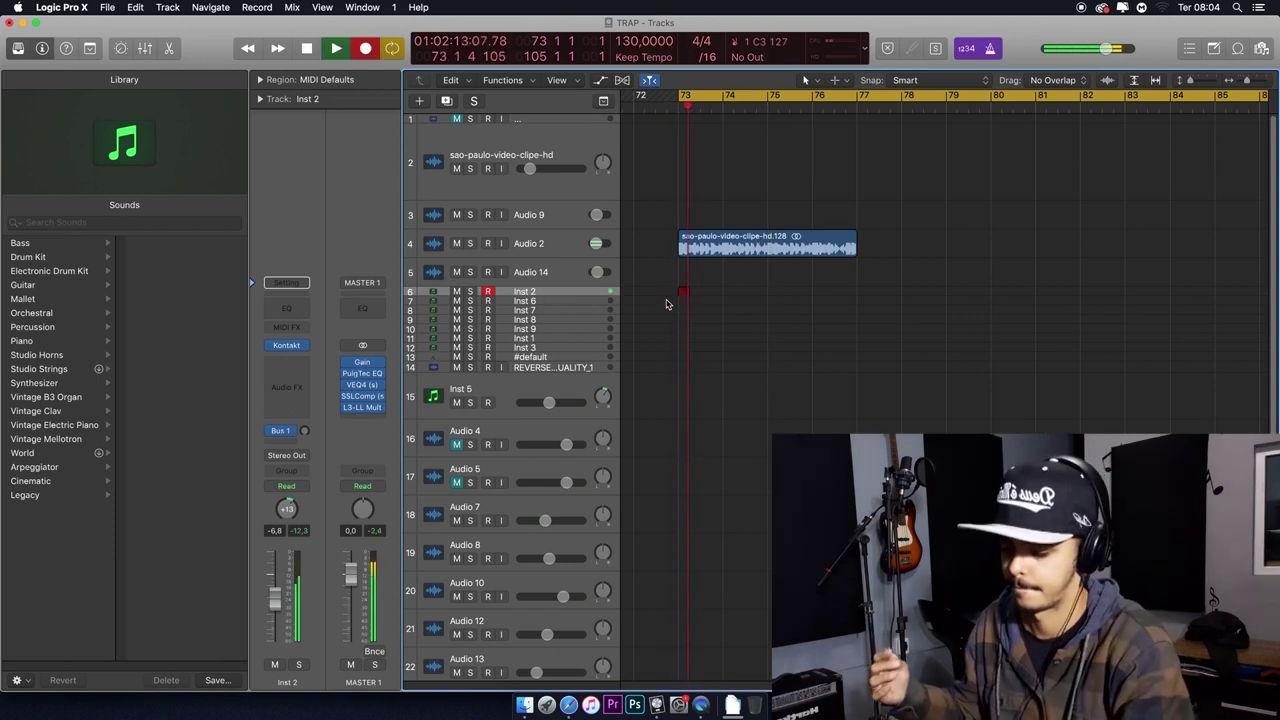
key(a)
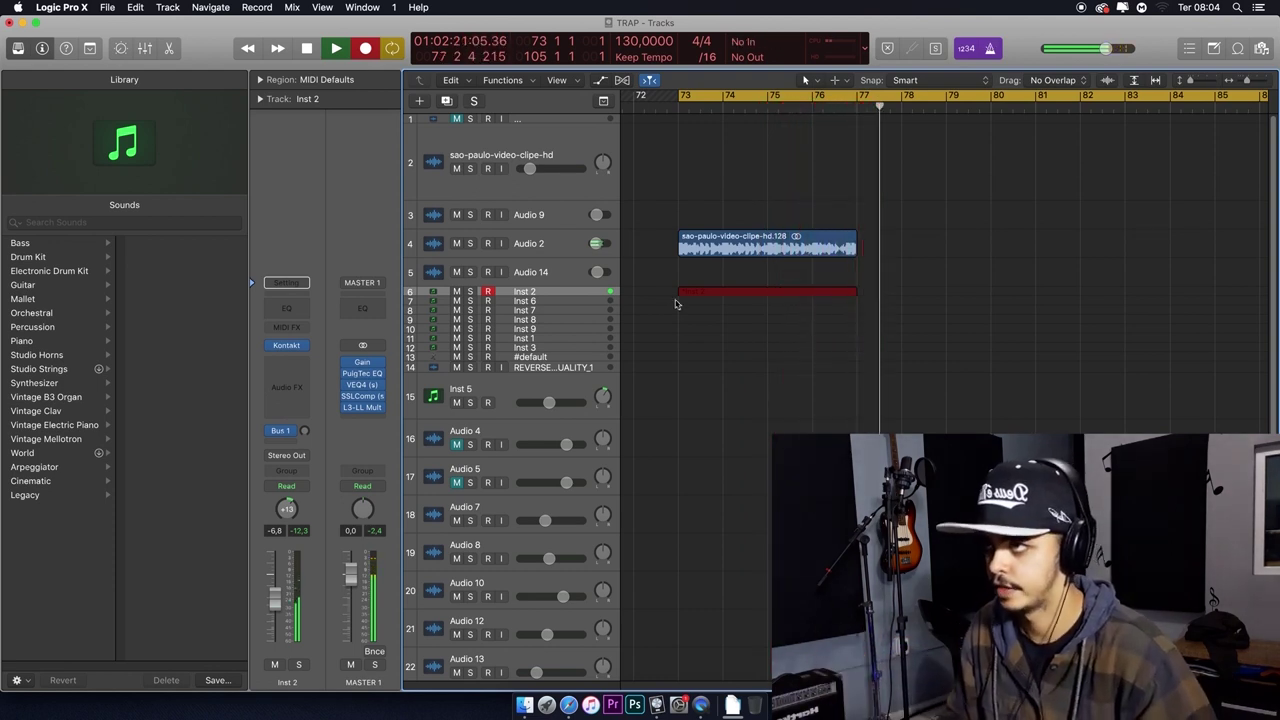
key(space)
click(726, 294)
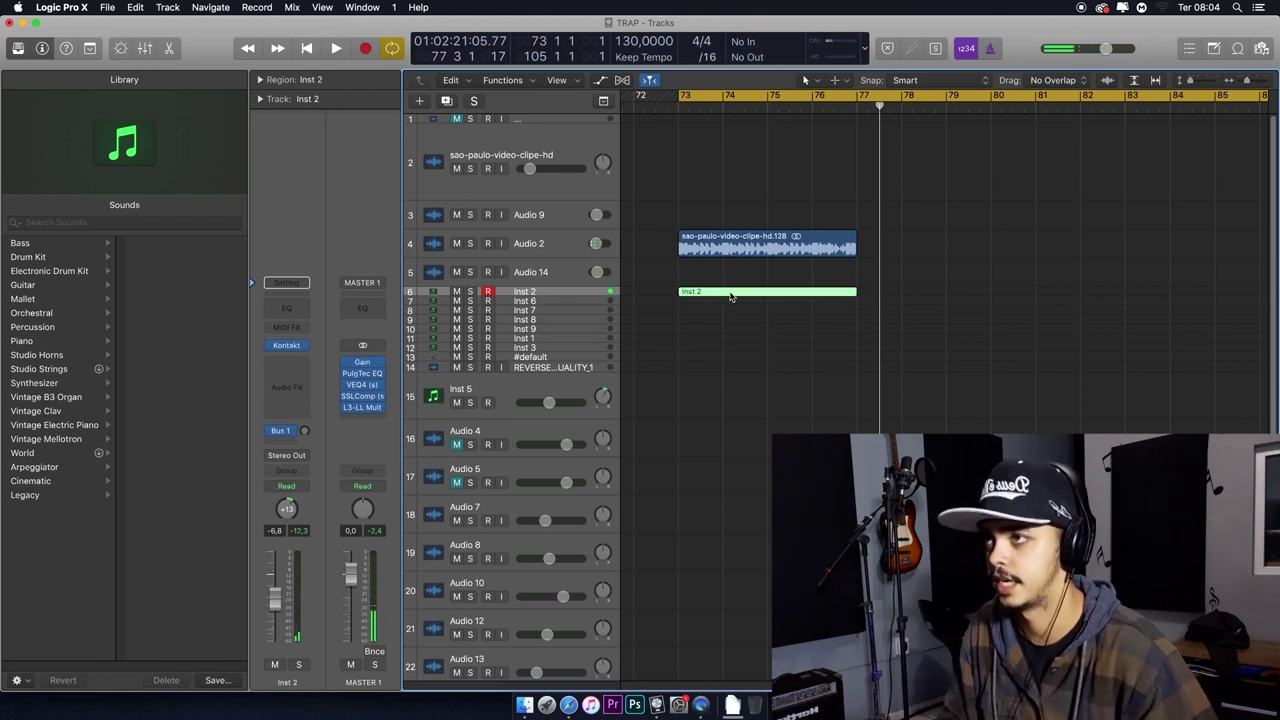
Quantize the recorded Inst 2 pattern to 1/16 notes in the Piano Roll and add two lower notes at beat 2 of bar 73.
double_click(731, 294)
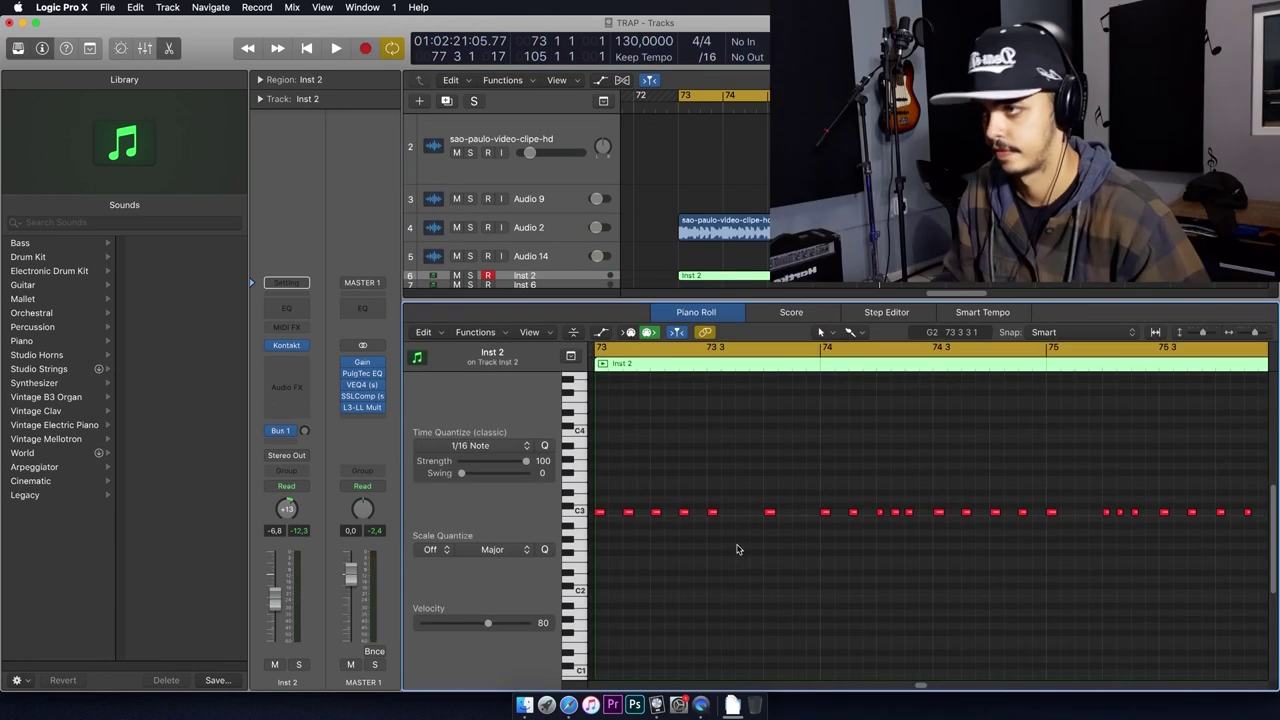
click(470, 446)
click(748, 491)
click(672, 540)
key(space)
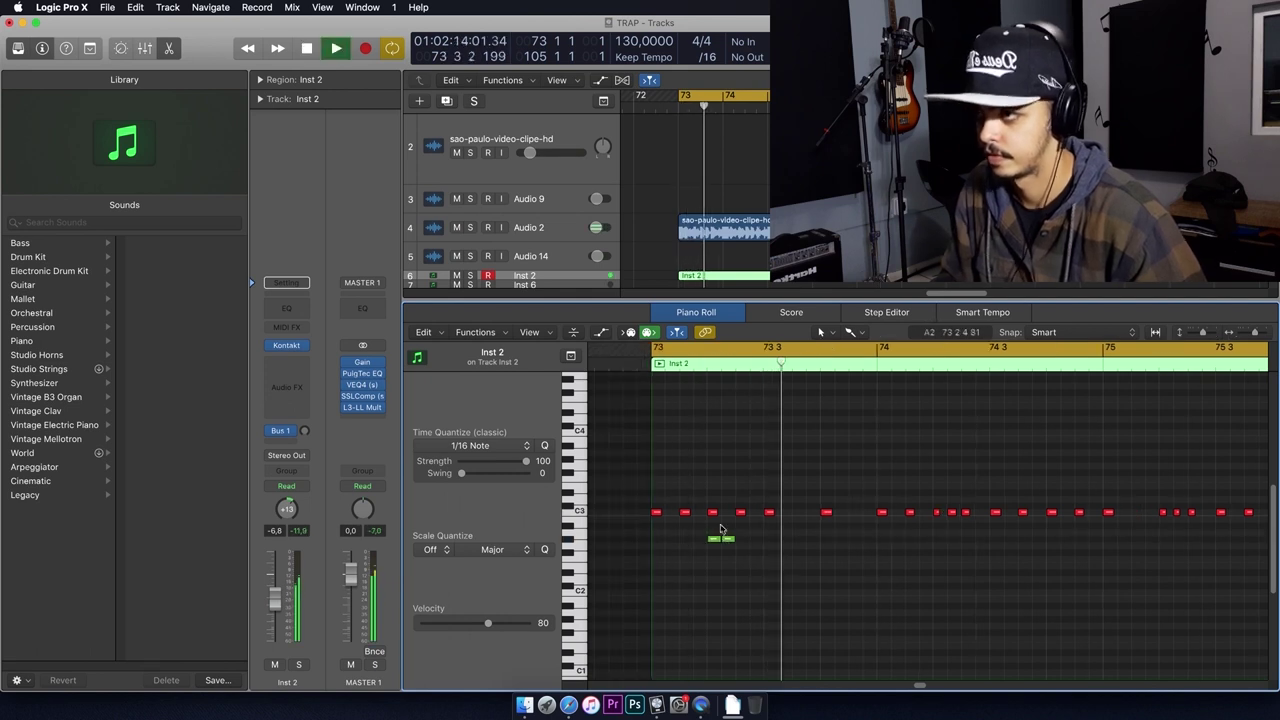
key(space)
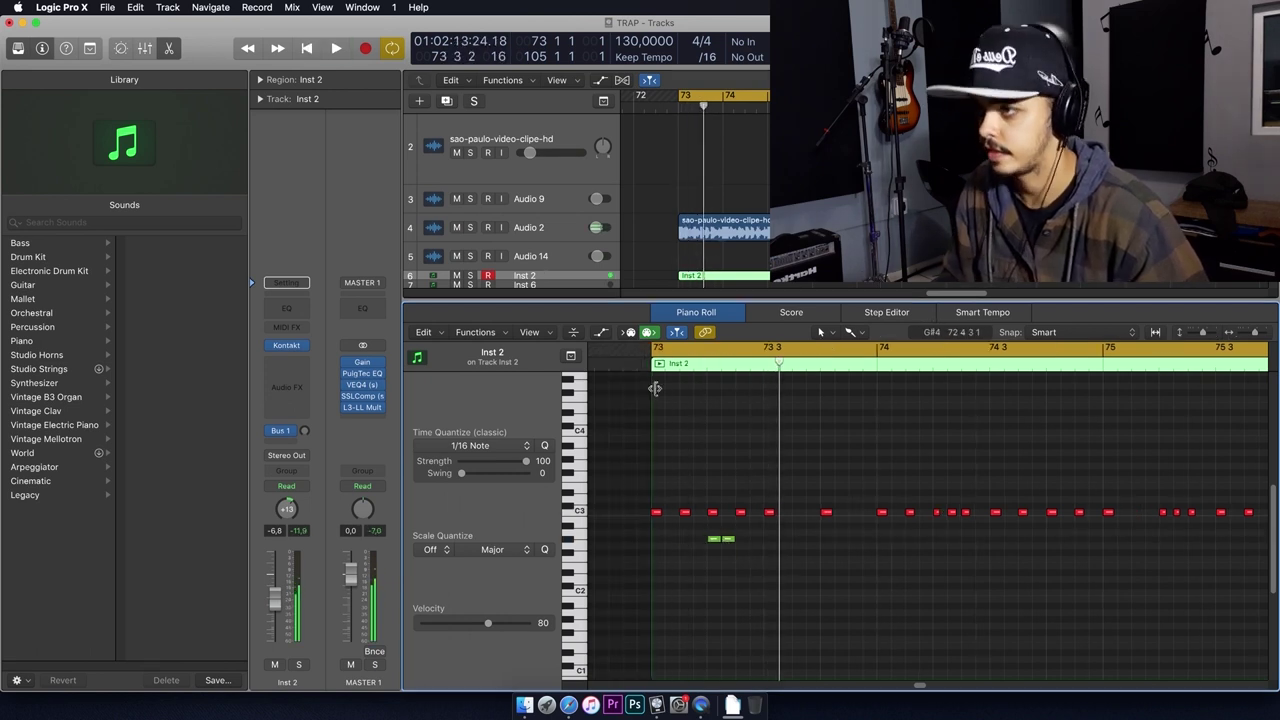
Set the gain of the Audio 2 sample region to -1.9 dB.
click(530, 228)
click(259, 79)
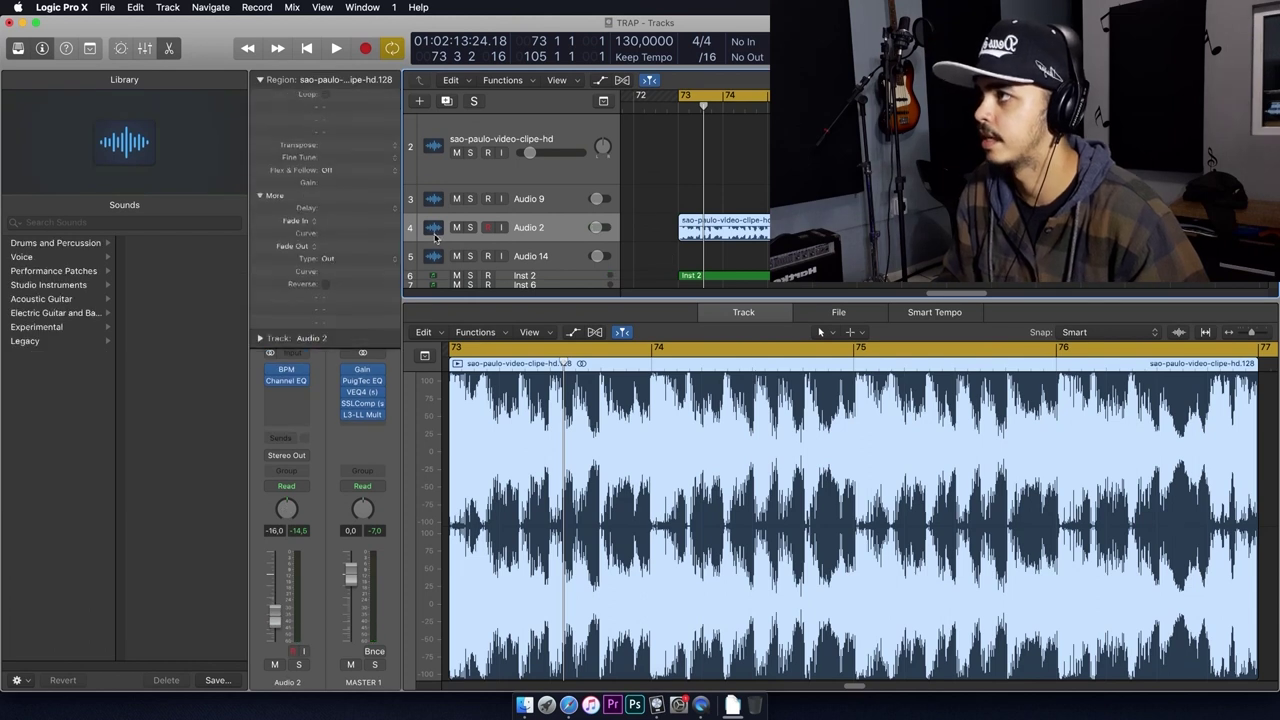
key(space)
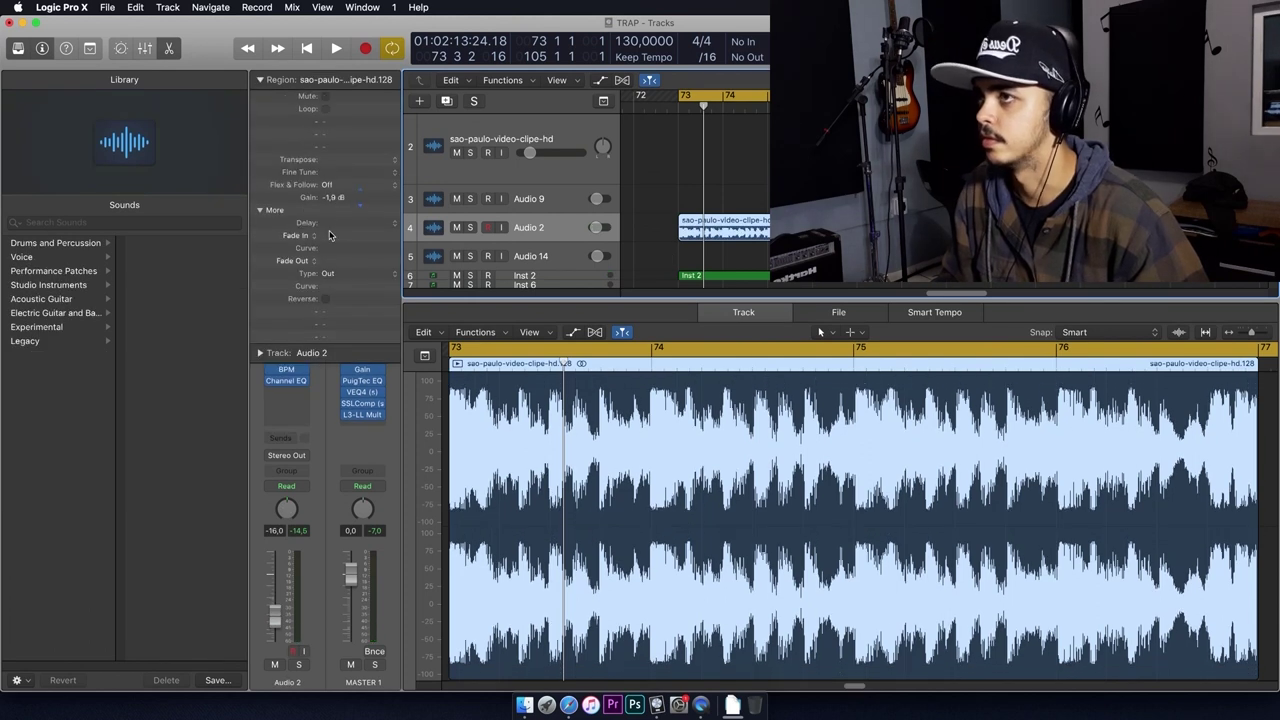
Add fast rolls of lower notes to the Inst 2 pattern, quantize them to 1/64 notes and play the pattern back.
click(724, 275)
click(470, 445)
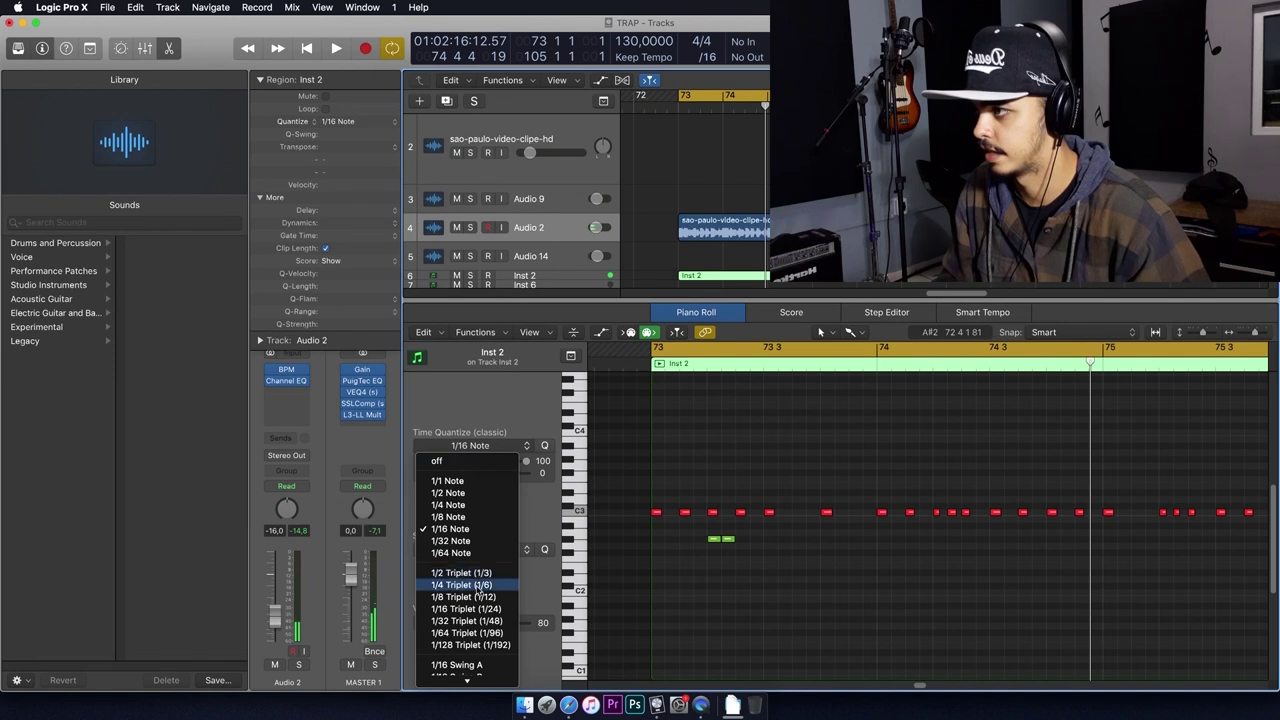
click(484, 552)
key(r)
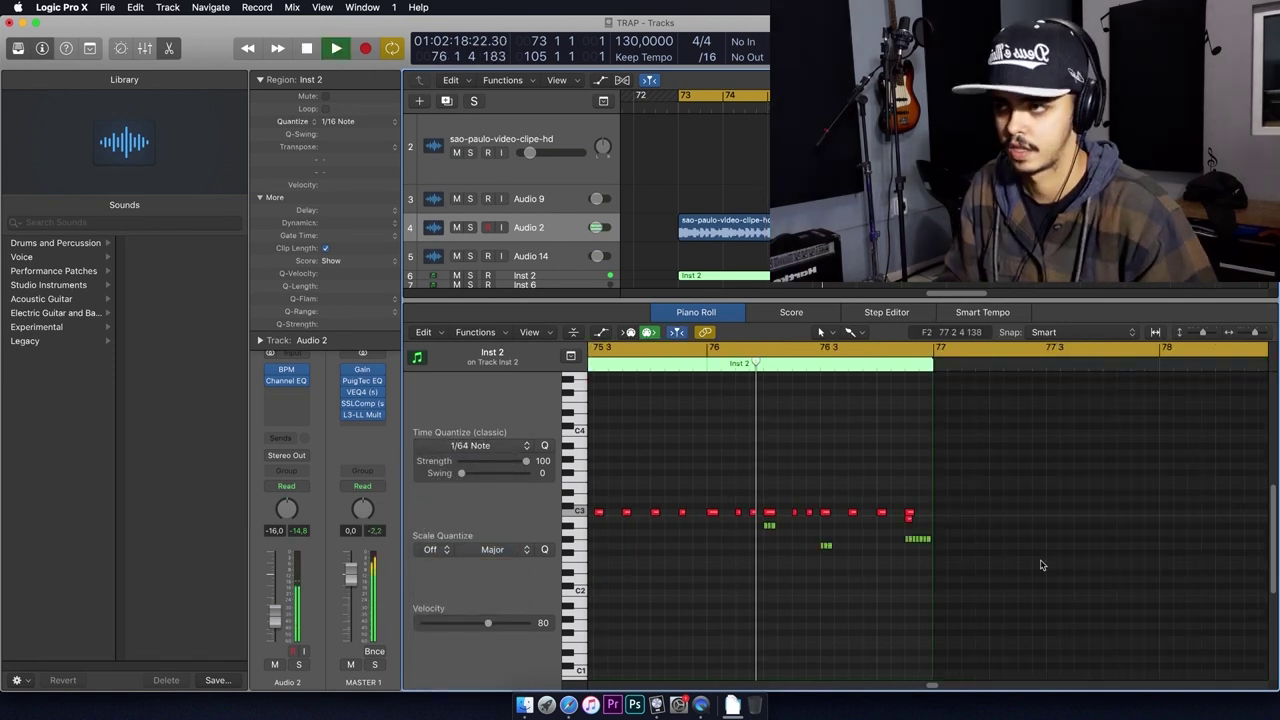
key(space)
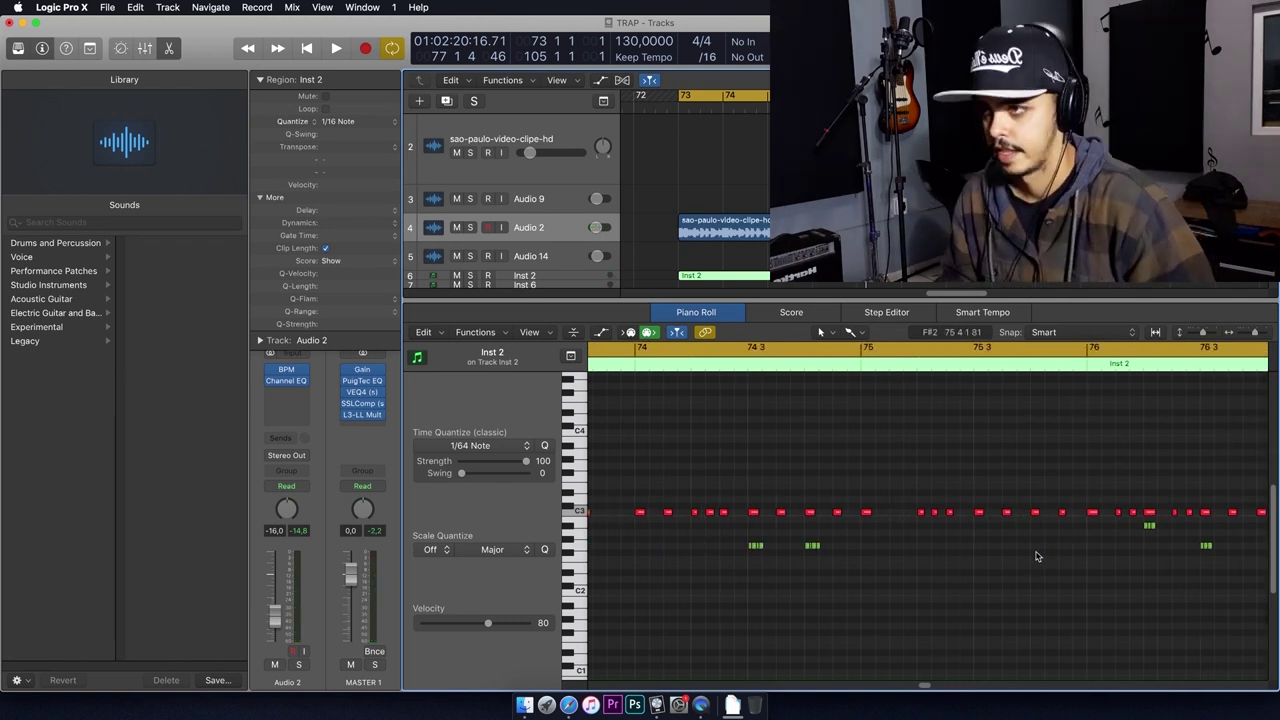
key(e)
Record a four-bar MIDI pattern on the Inst 1 track from bar 73 to 77.
click(524, 322)
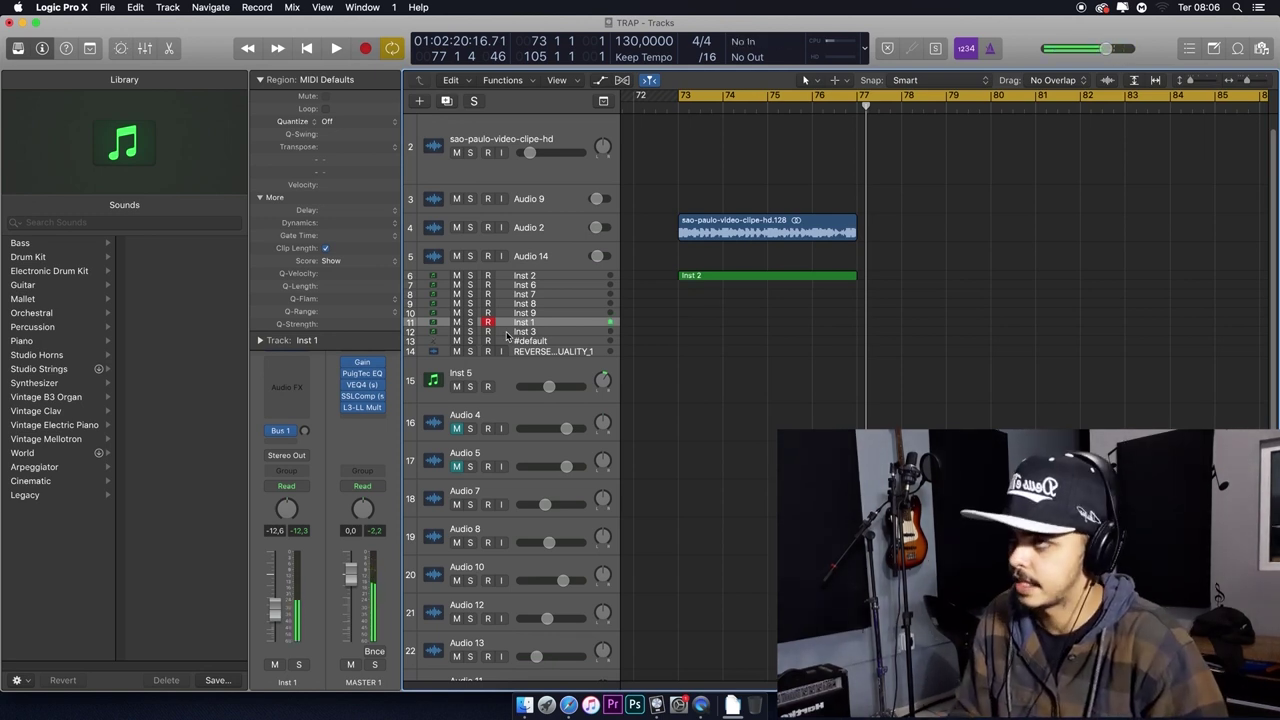
key(space)
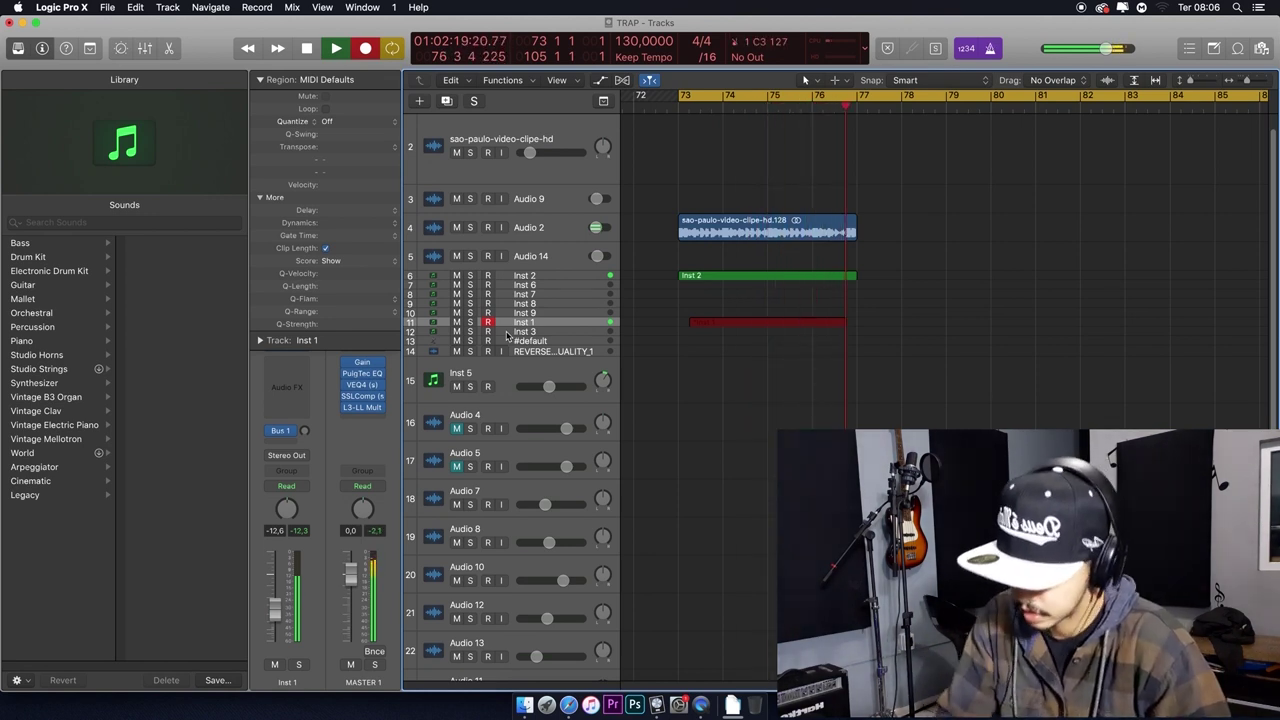
key(space)
Record a four-bar MIDI pattern on the Inst 3 track from bar 73 to 77.
click(563, 333)
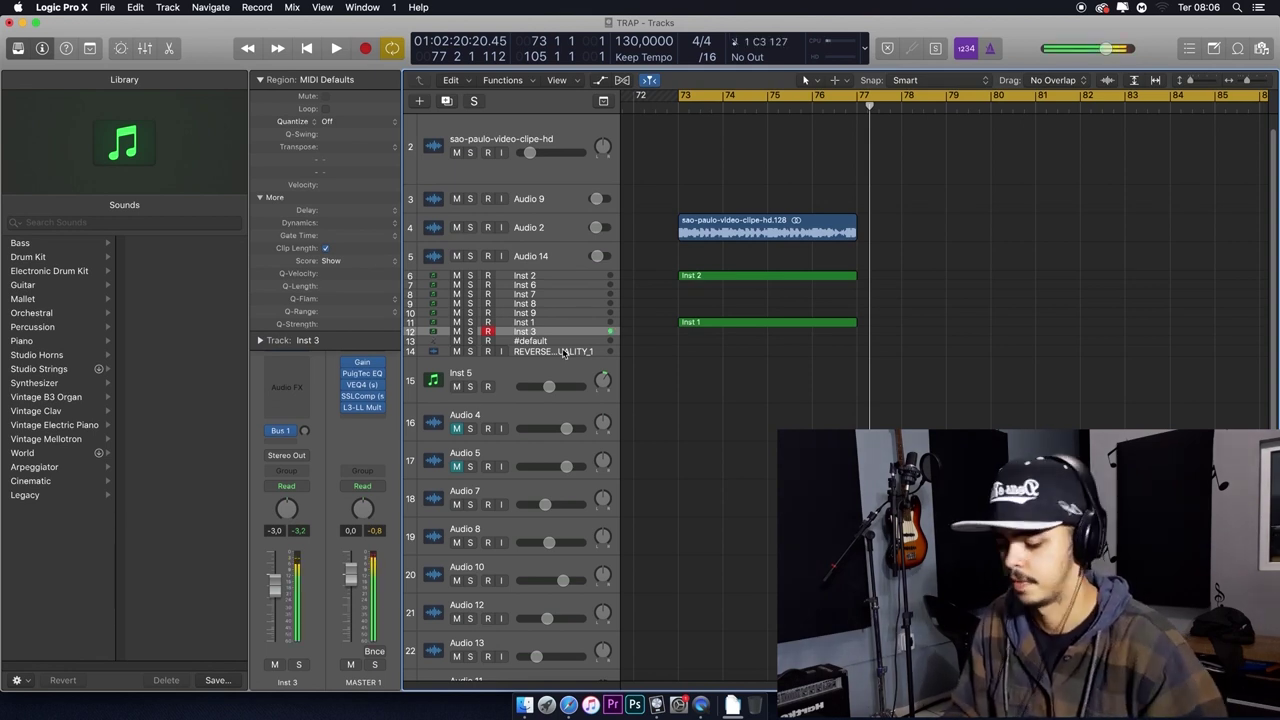
key(space)
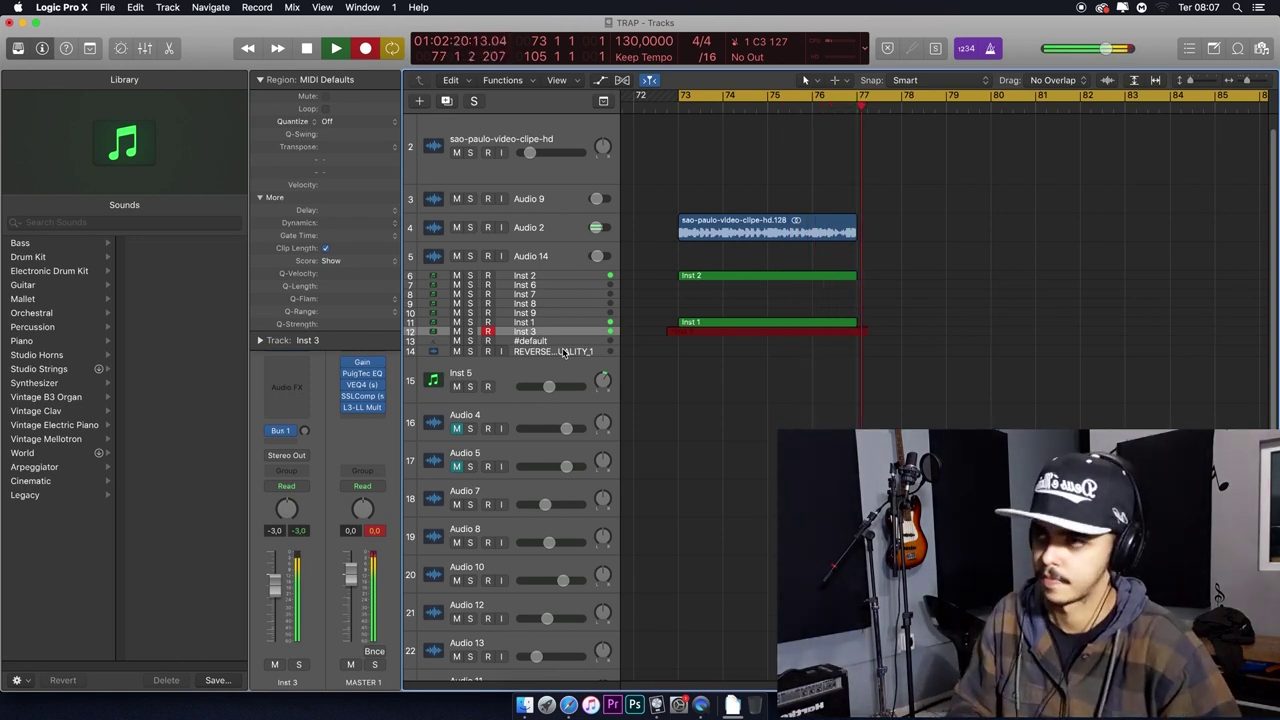
key(space)
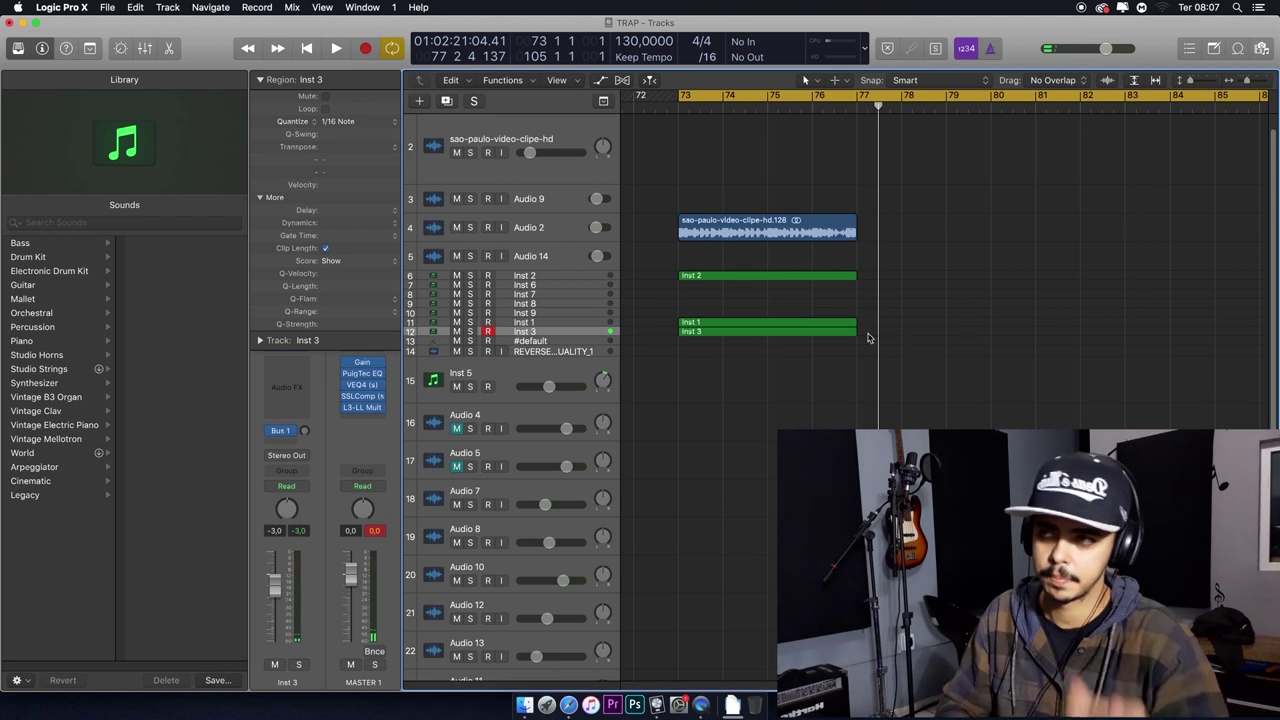
Select the #default track and inspect the settings of its Overdrive effect.
click(868, 338)
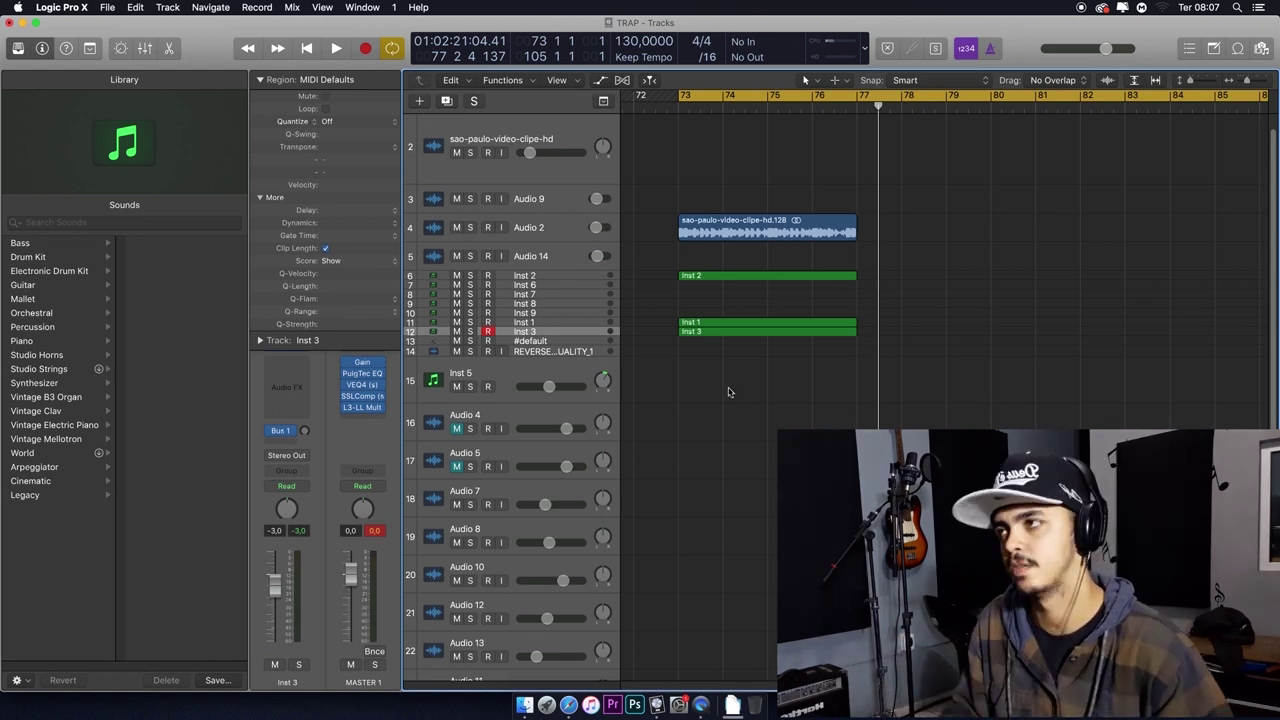
key(Down)
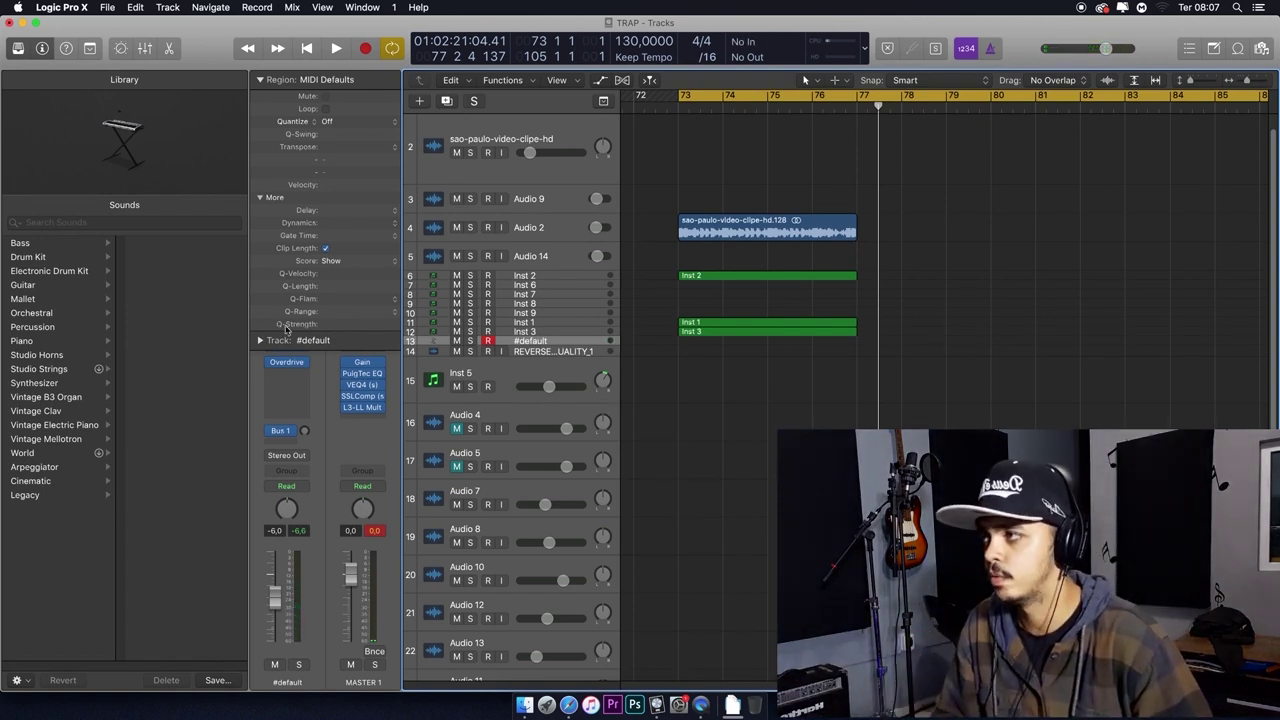
click(286, 363)
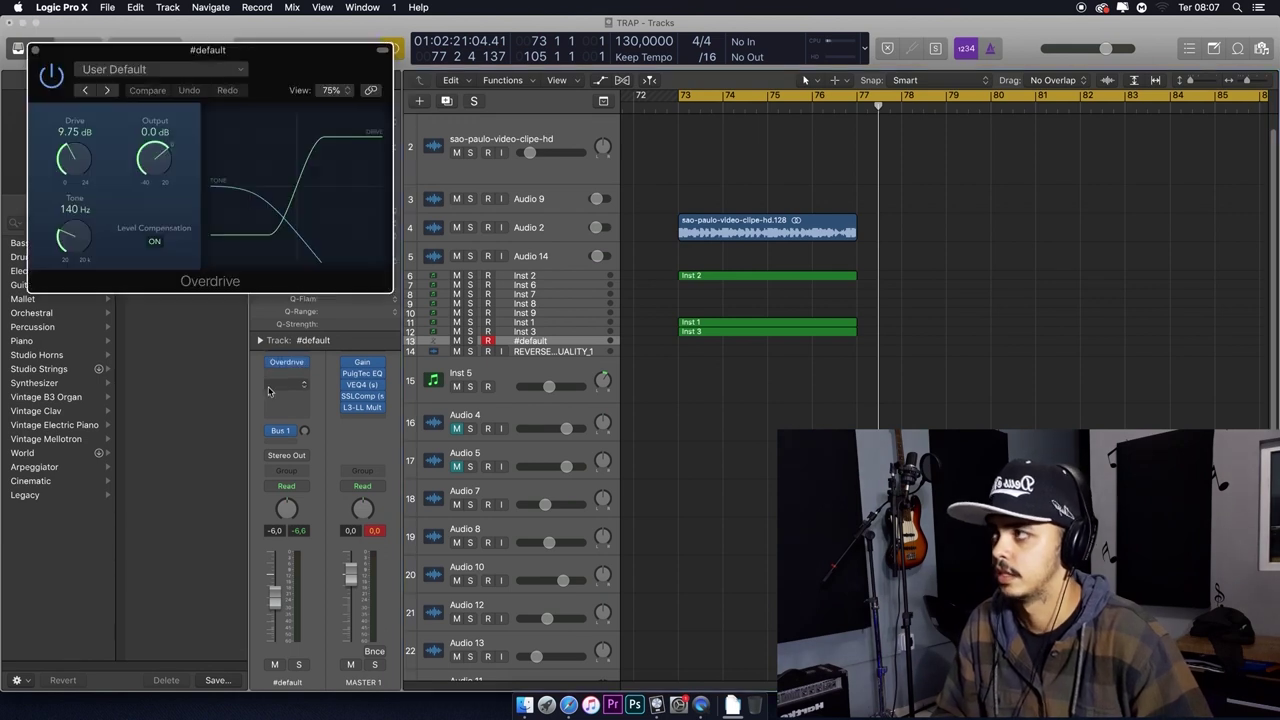
drag(299, 59, 401, 99)
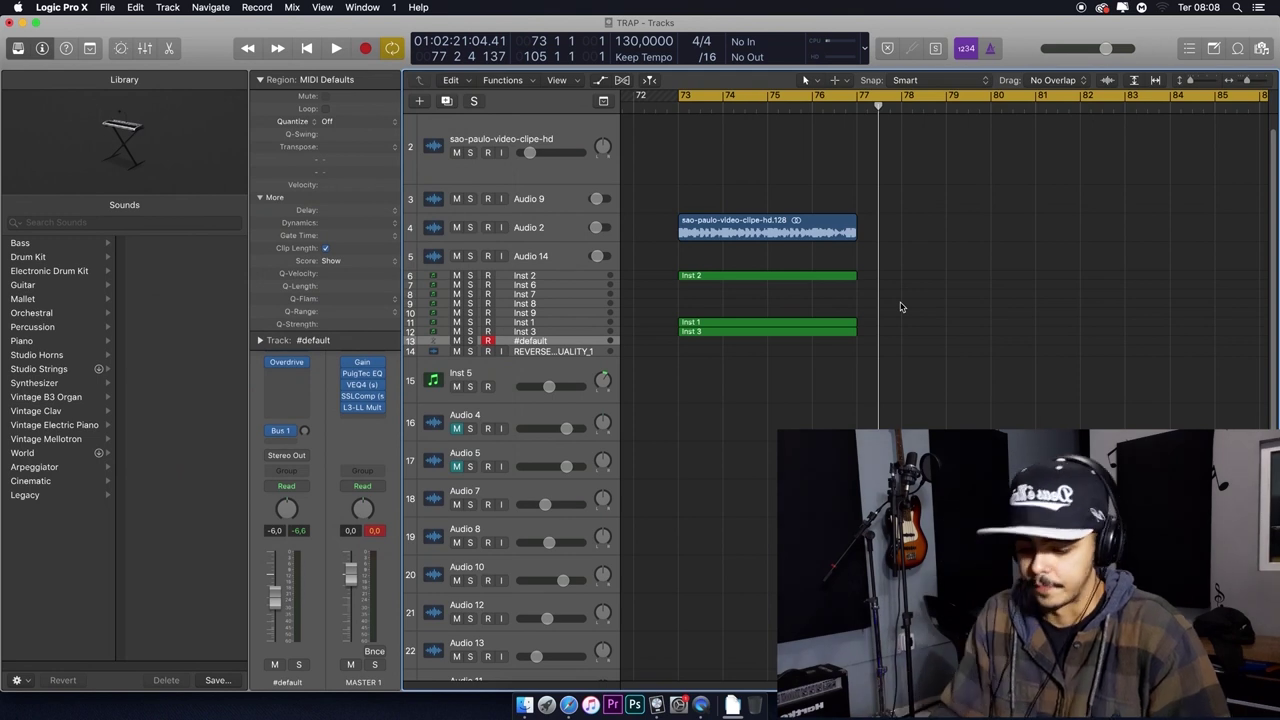
Duplicate the sample, Inst 1, Inst 2 and Inst 3 regions to bar 77 and record a #default pattern from bar 73 to 81.
key(space)
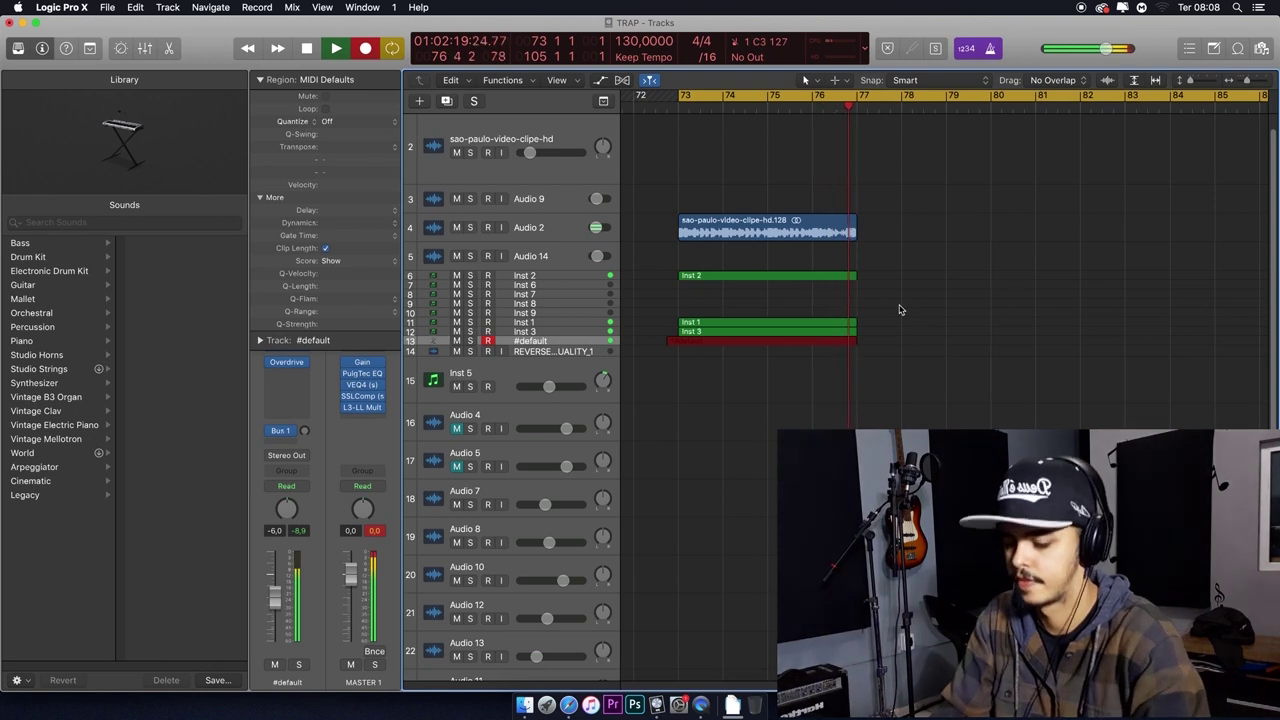
key(space)
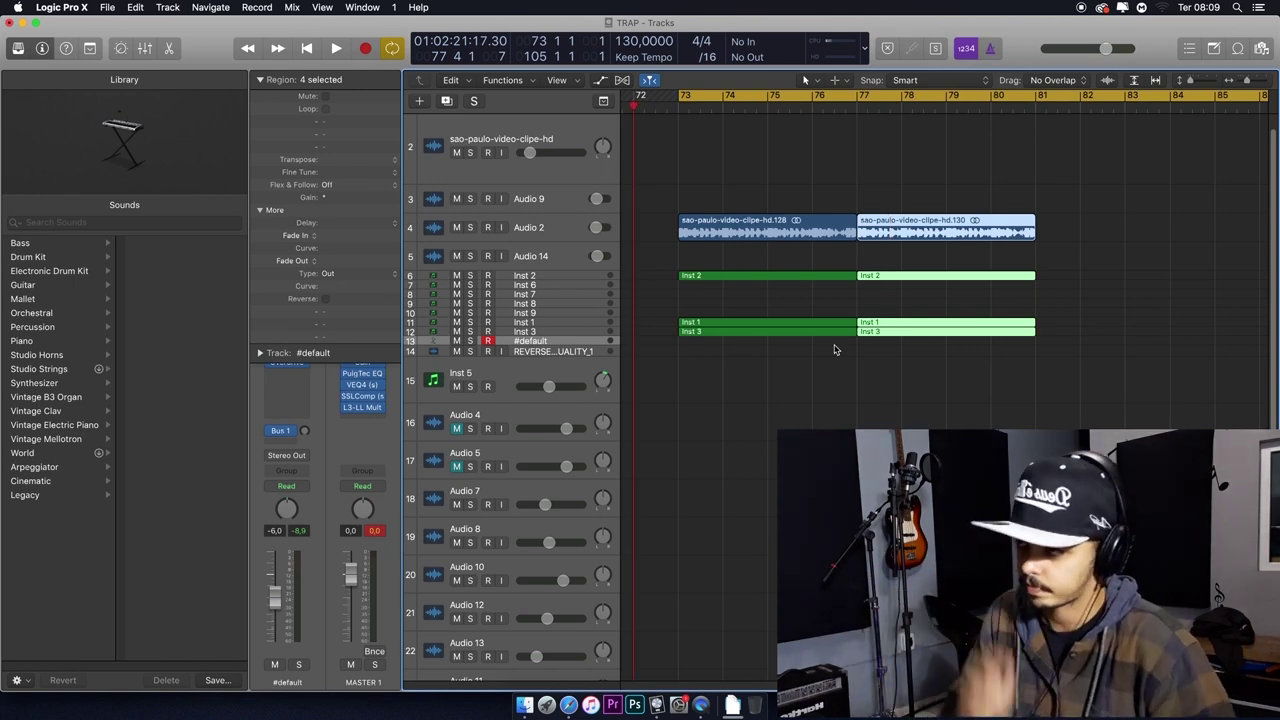
key(space)
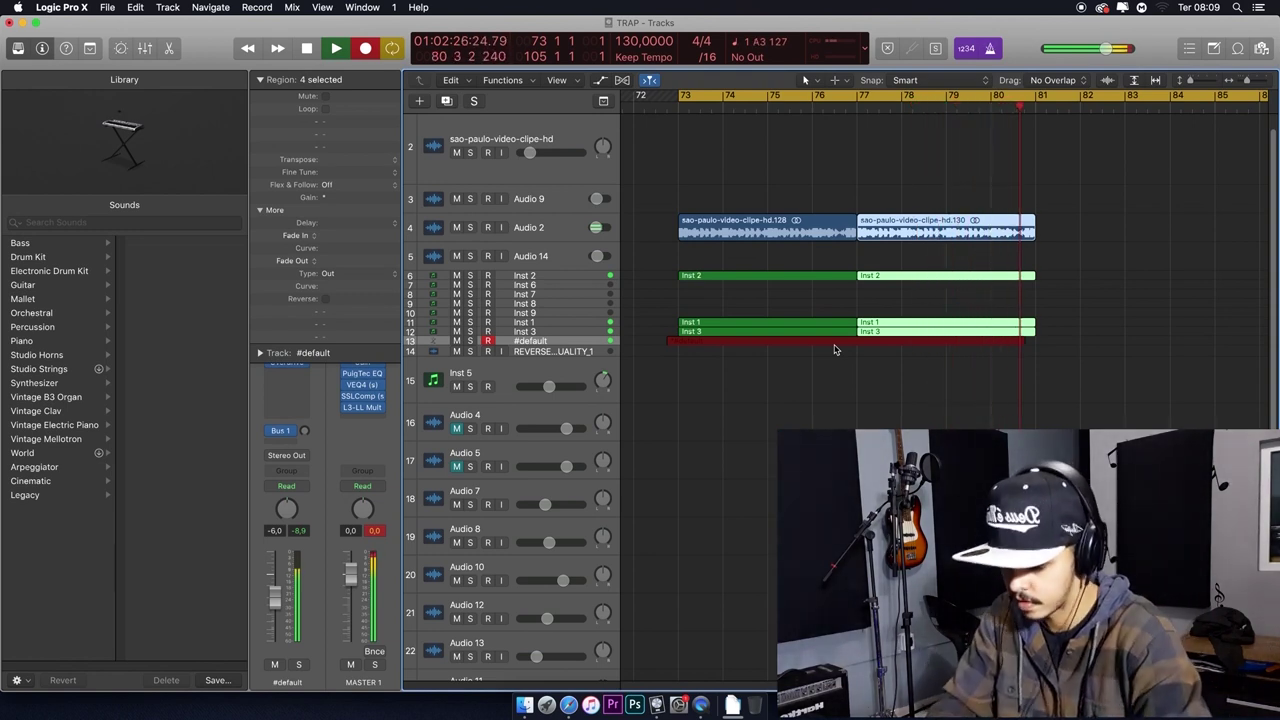
key(space)
click(850, 380)
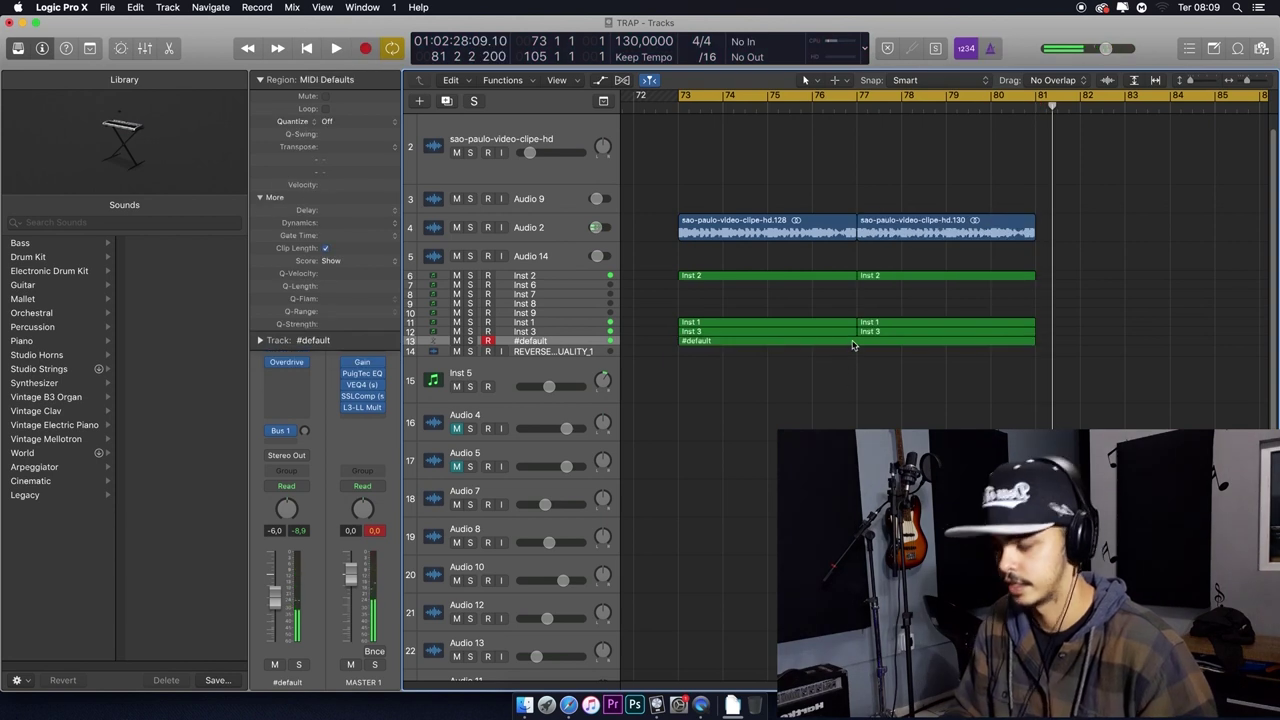
Open the #default region in the Piano Roll and inspect the track's EXS24 instrument settings.
click(853, 343)
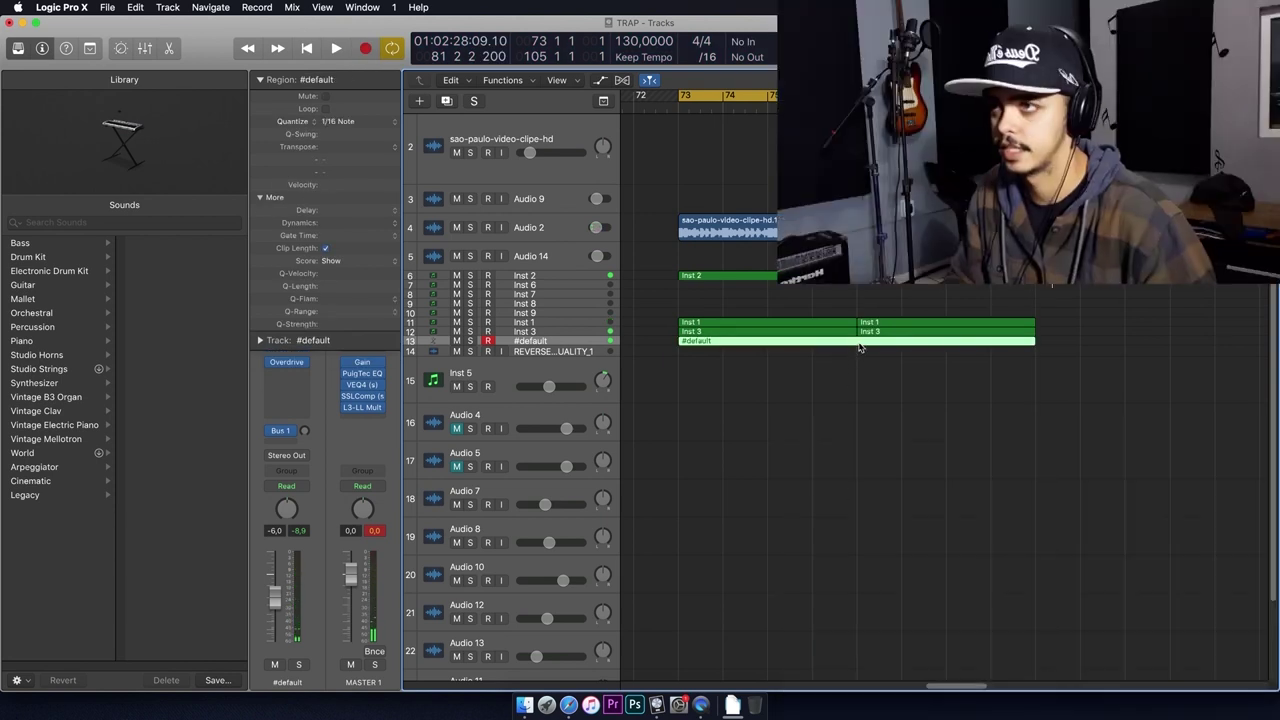
double_click(860, 344)
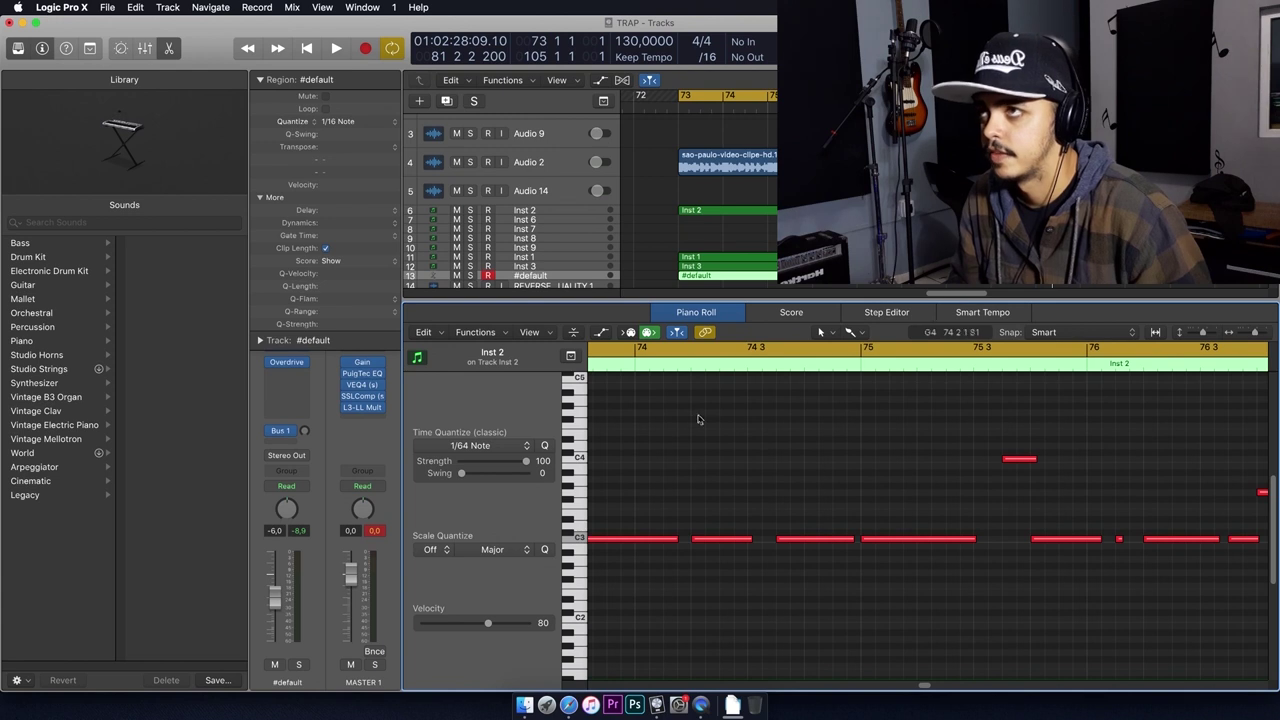
scroll(921, 426, left, 4)
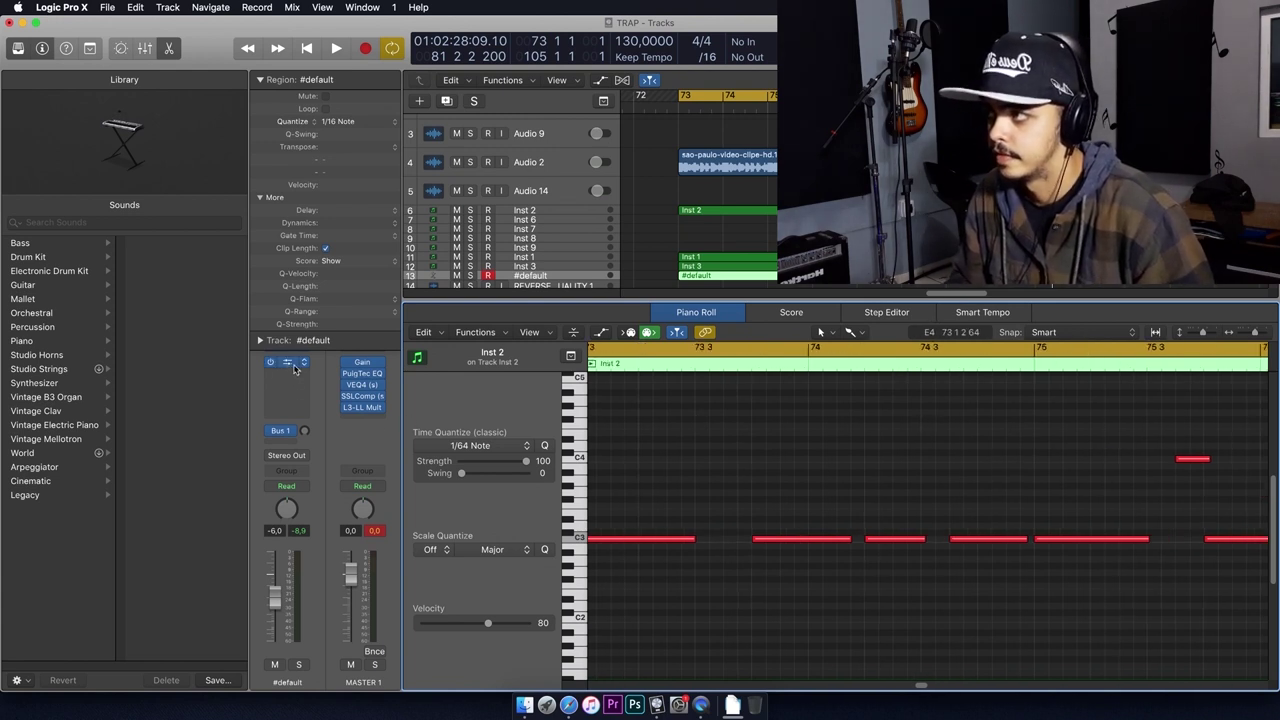
click(258, 79)
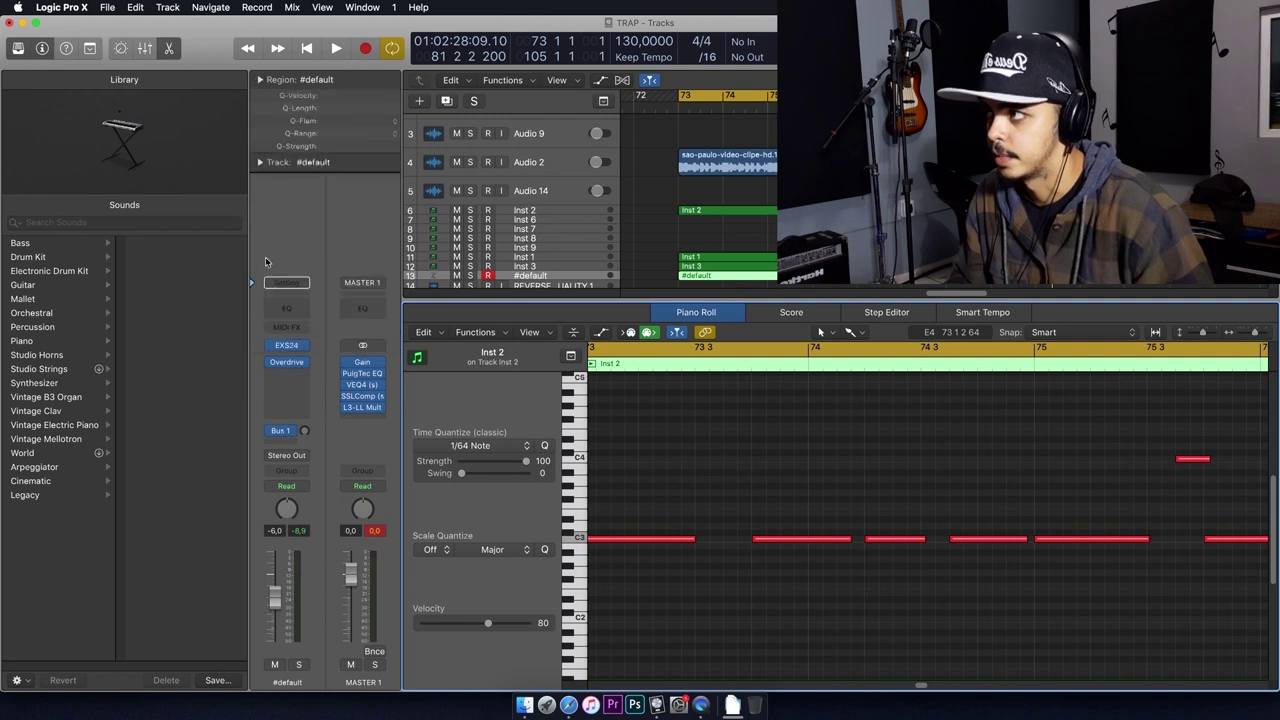
click(287, 320)
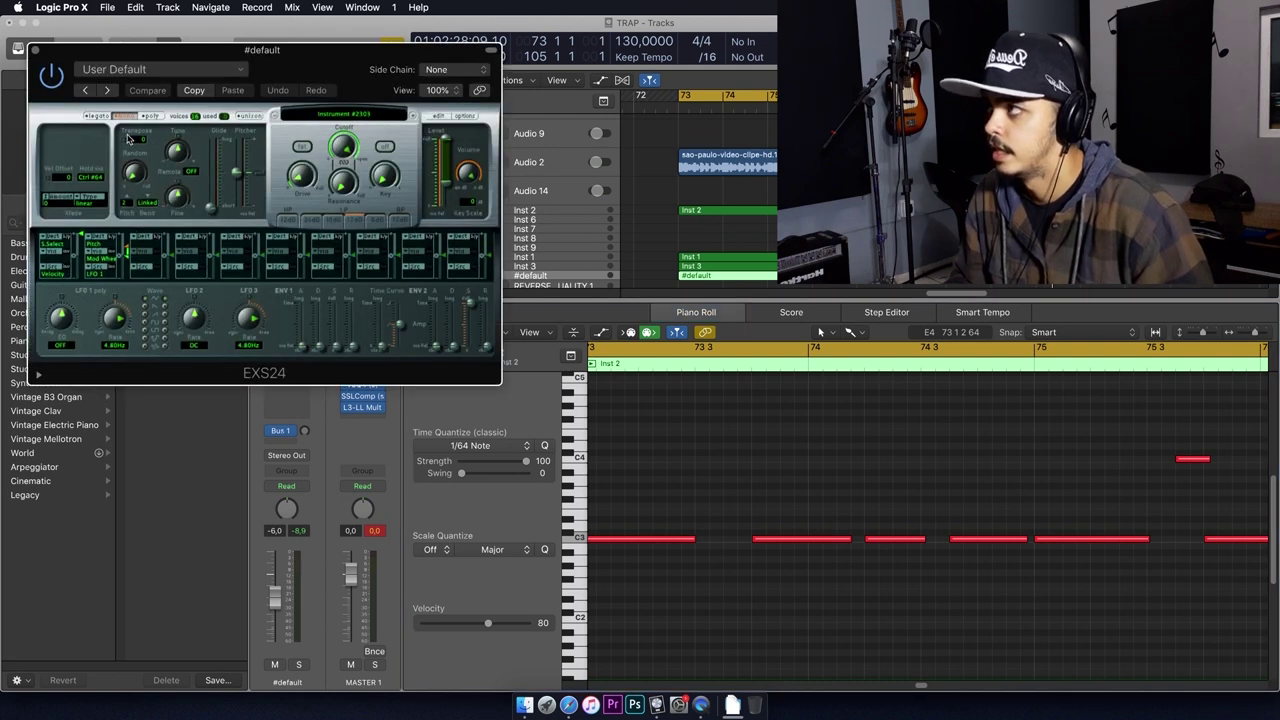
click(35, 50)
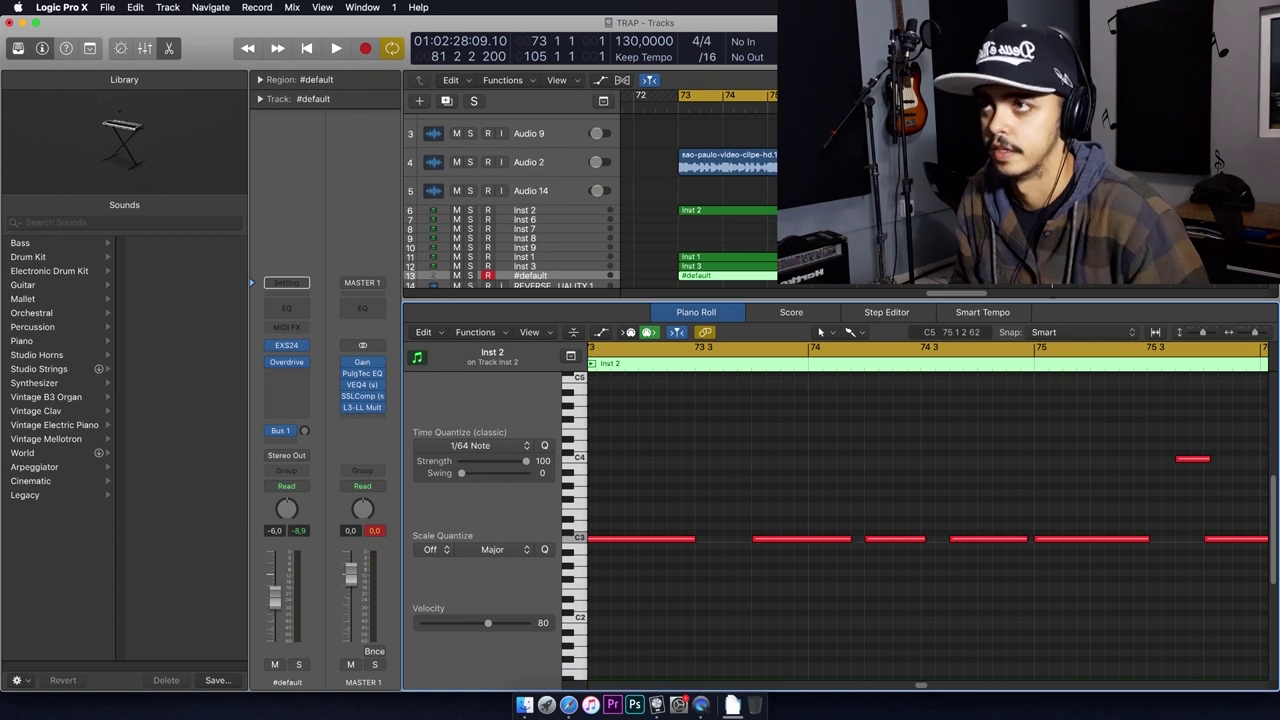
Lengthen the C3 note before bar 79, lower the two short notes after it by a semitone and raise the third to C4.
key(space)
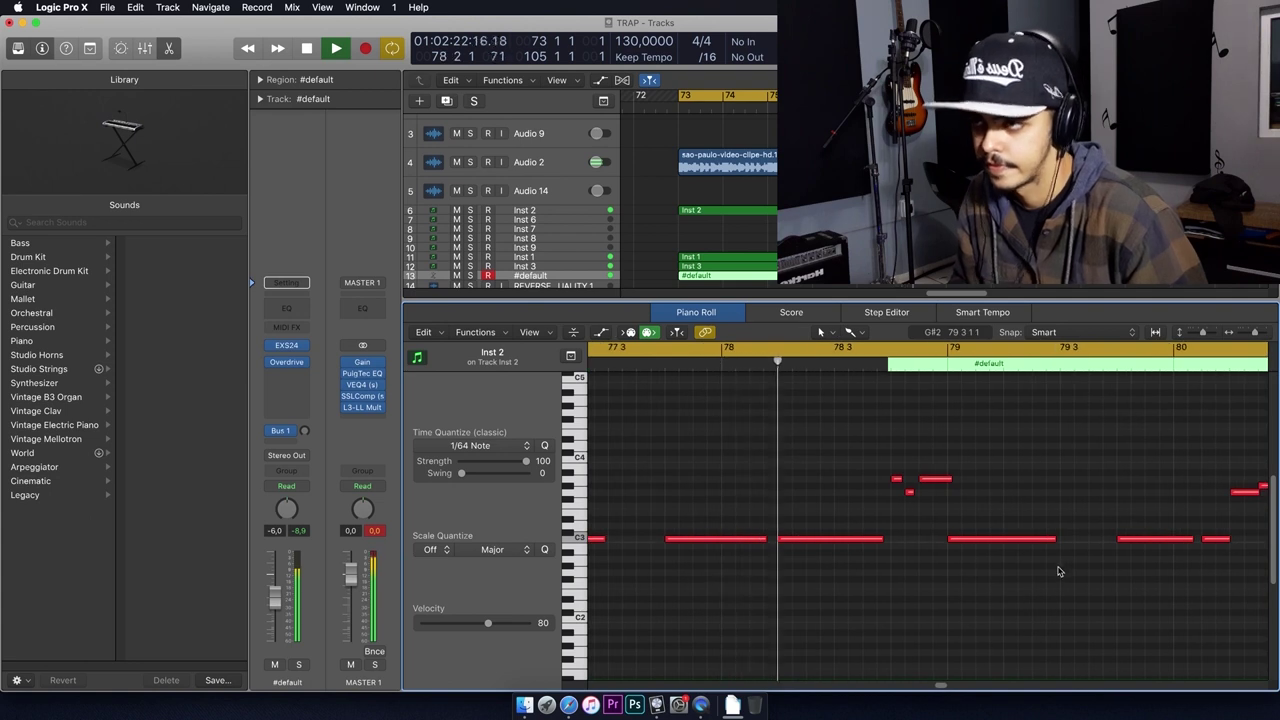
key(space)
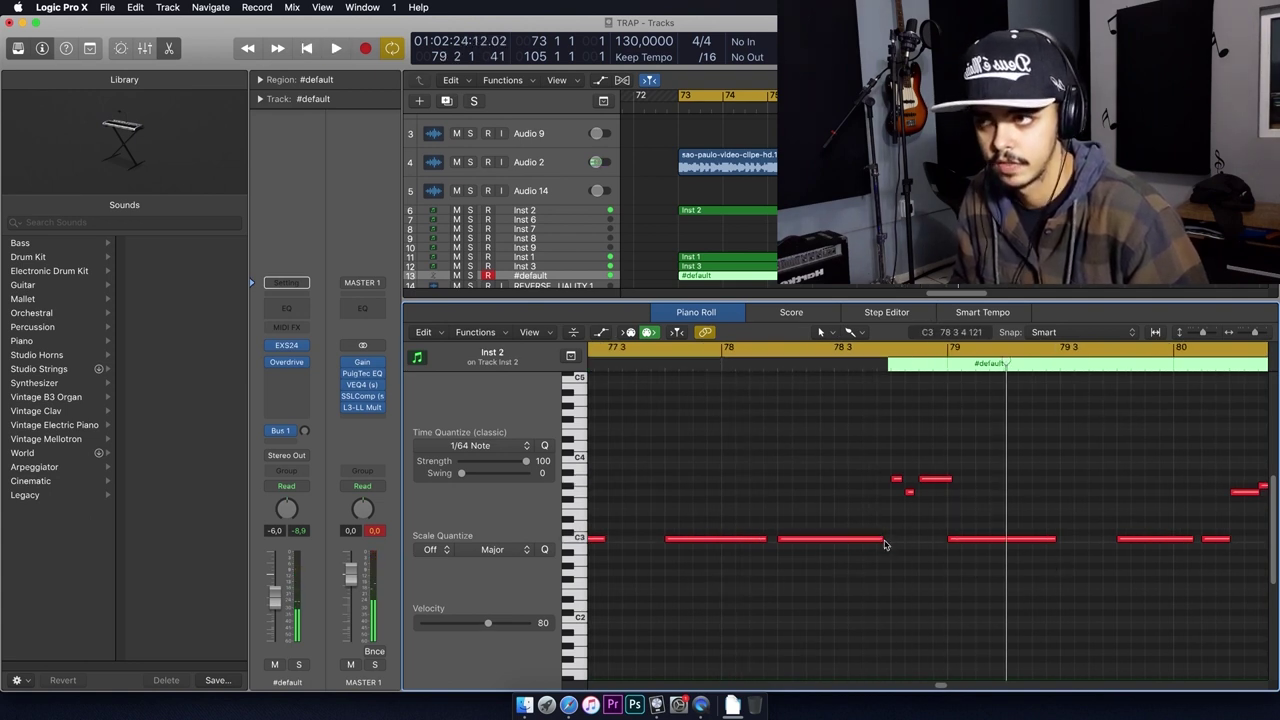
drag(884, 544, 896, 545)
click(897, 481)
mouse_move(898, 482)
mouse_down()
mouse_move(910, 505)
mouse_move(919, 469)
mouse_up()
click(927, 481)
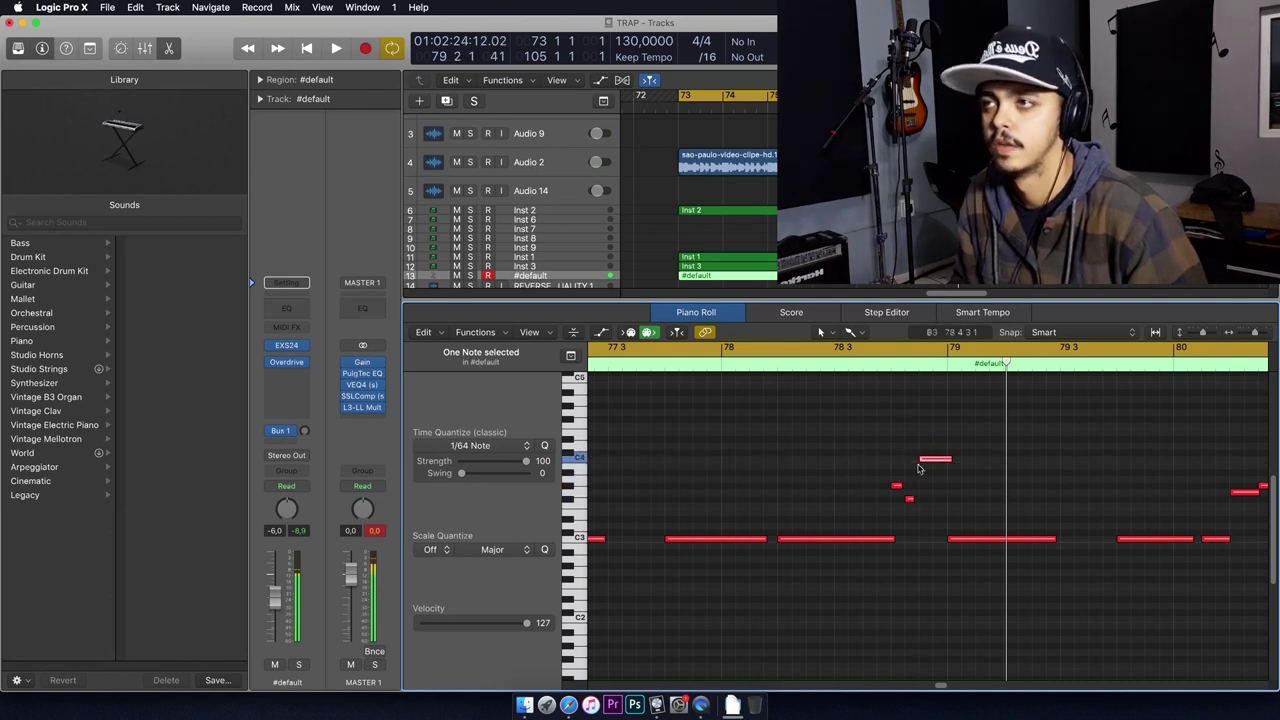
Raise the long high note near the end of bar 80 to C4 and extend the preceding note to meet it.
click(853, 371)
key(space)
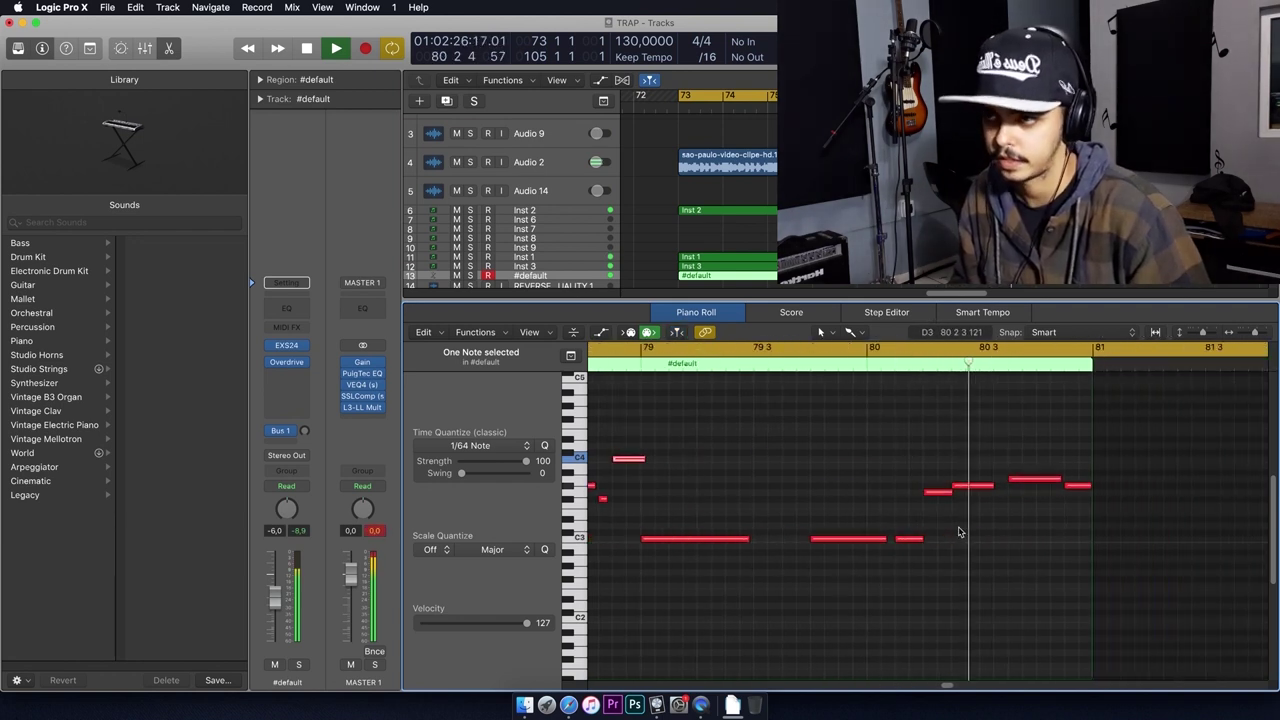
key(space)
drag(1025, 476, 1025, 463)
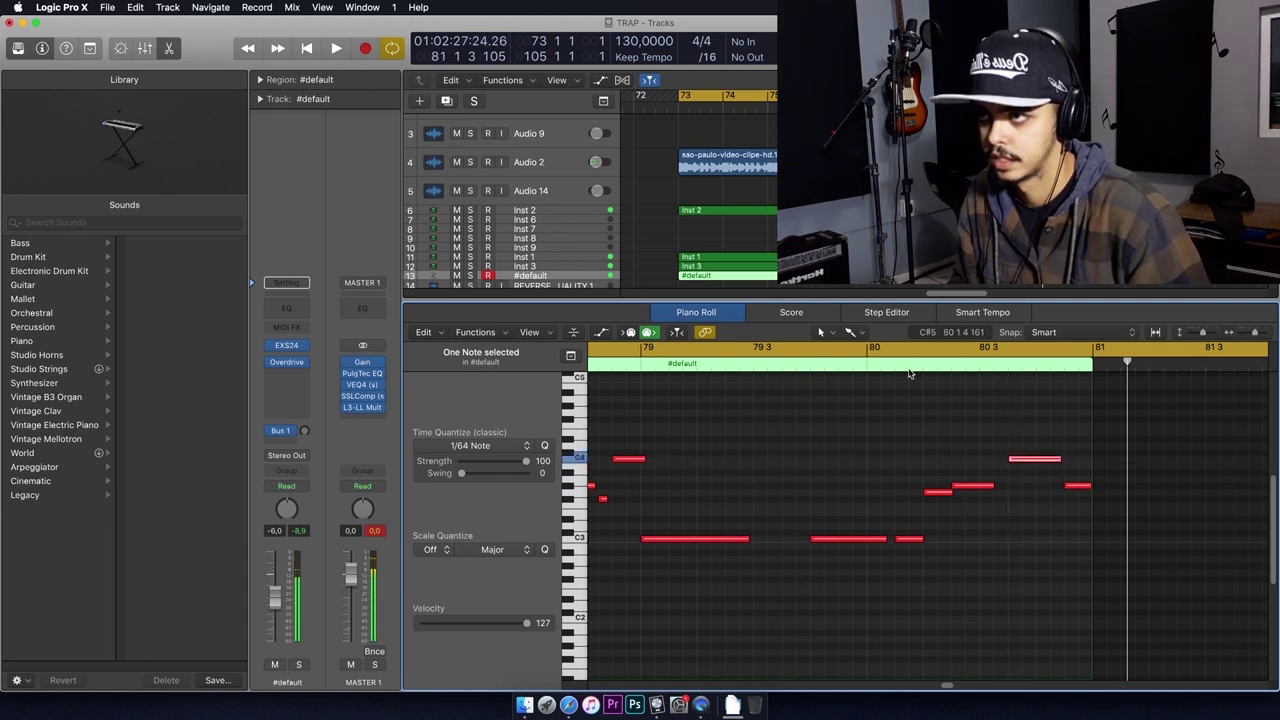
click(920, 372)
key(space)
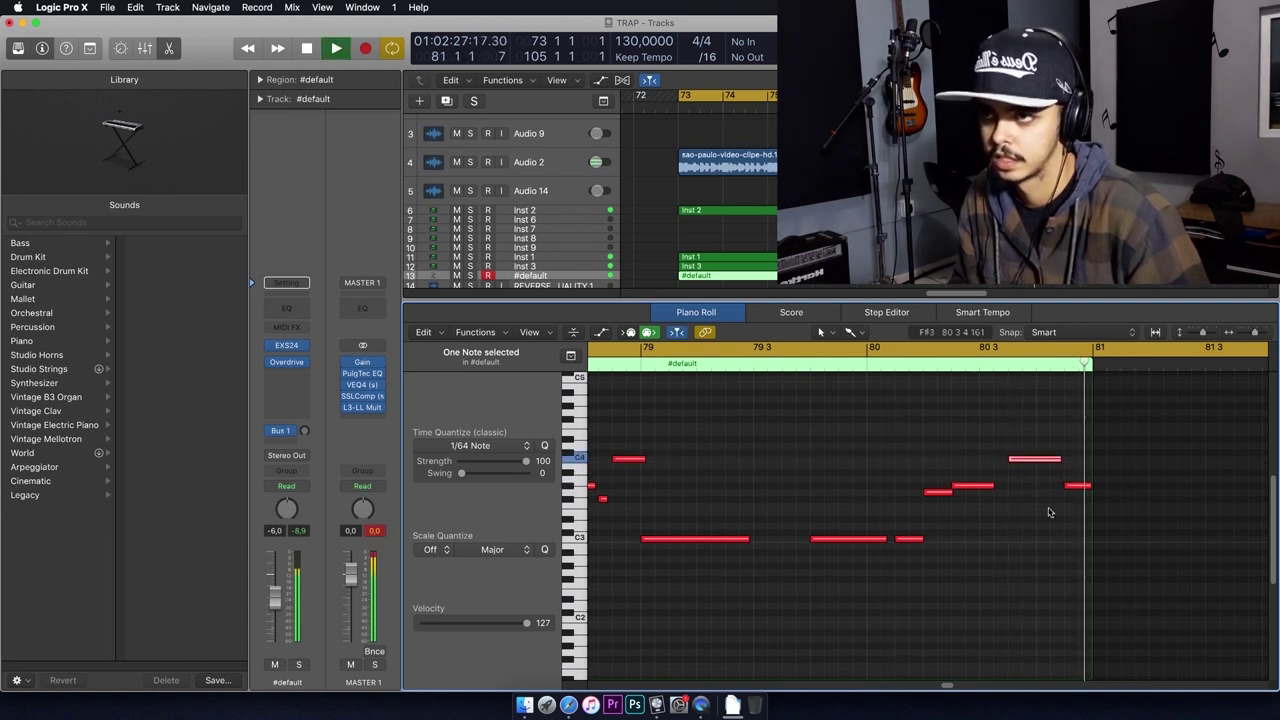
key(space)
drag(989, 484, 1009, 486)
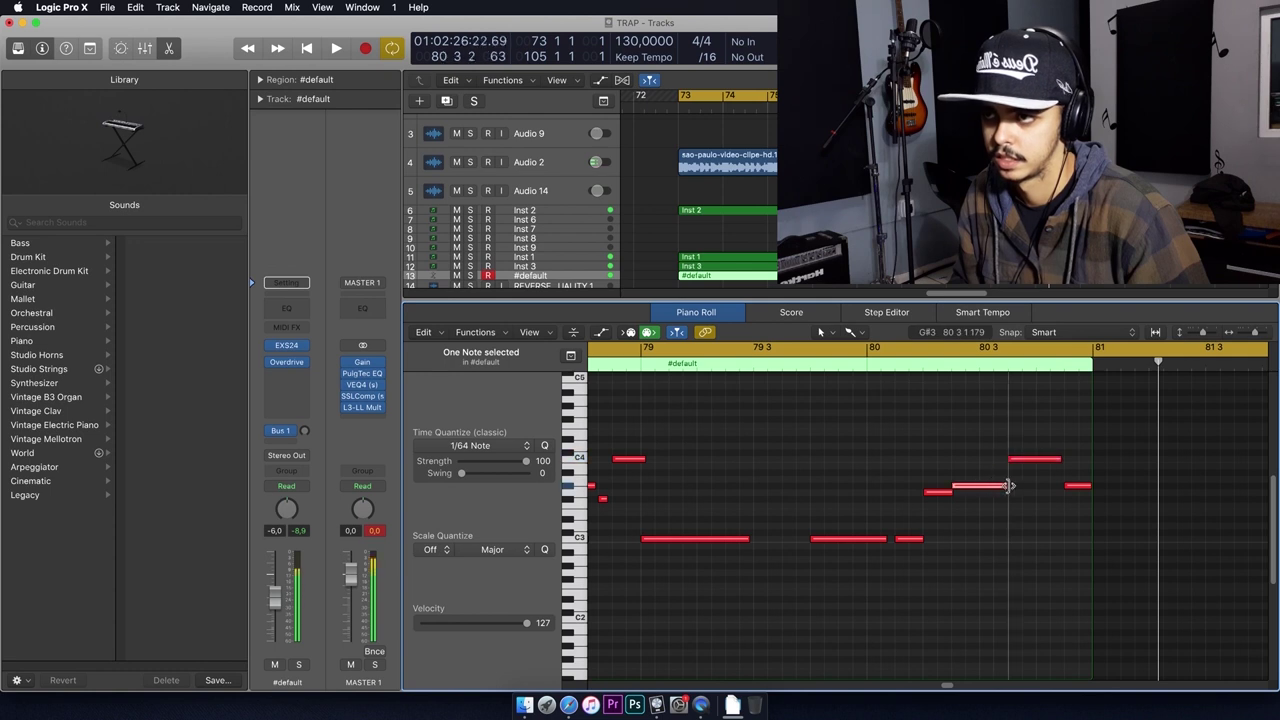
Play back the edited #default pattern with the other tracks.
key(space)
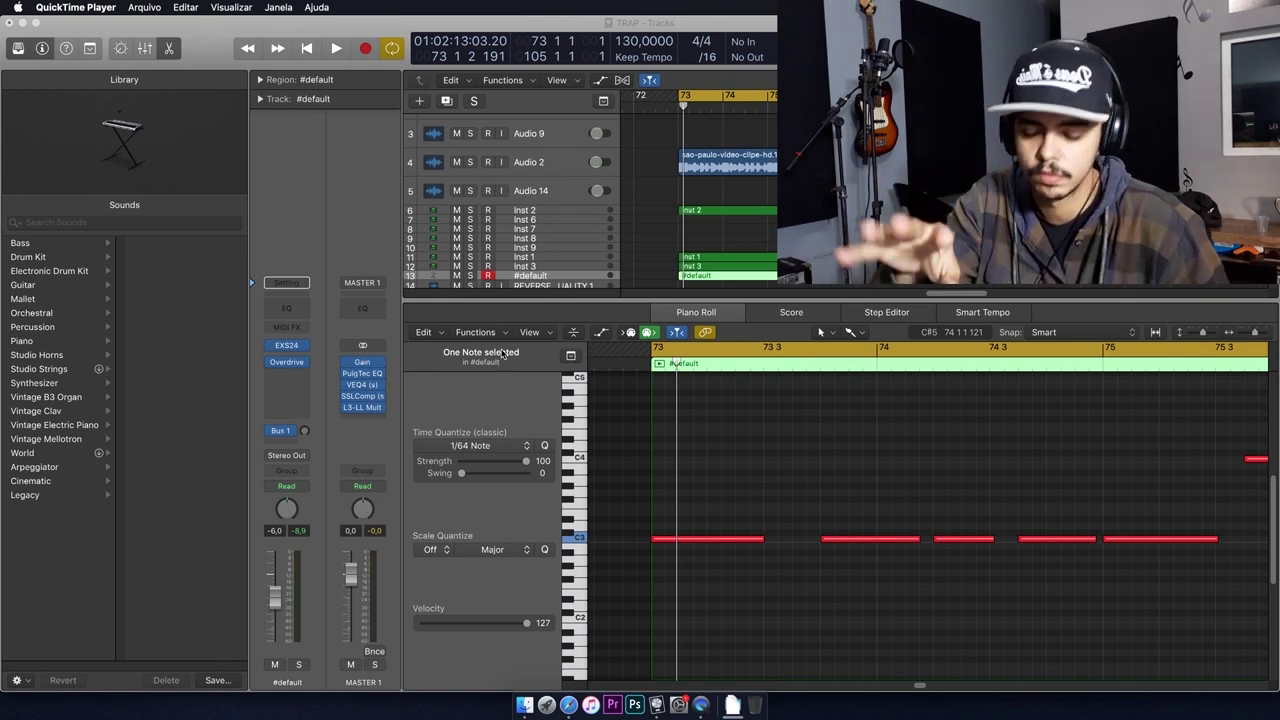
click(787, 603)
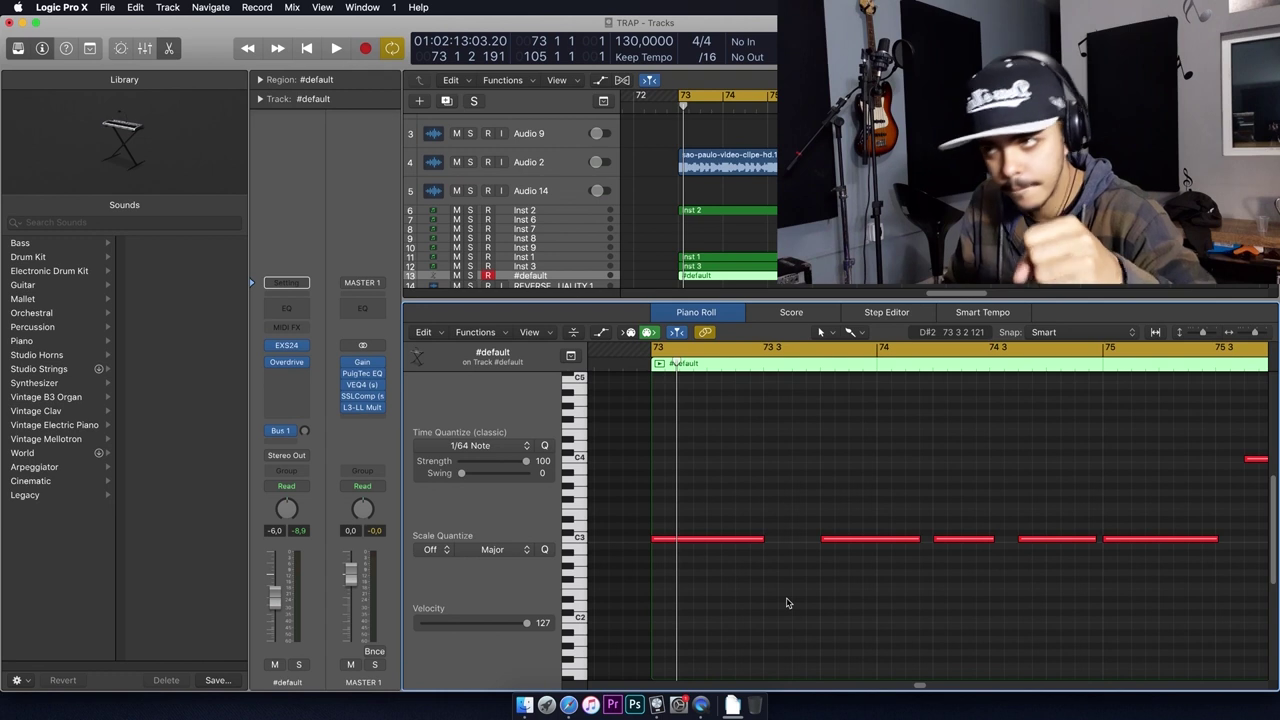
key(space)
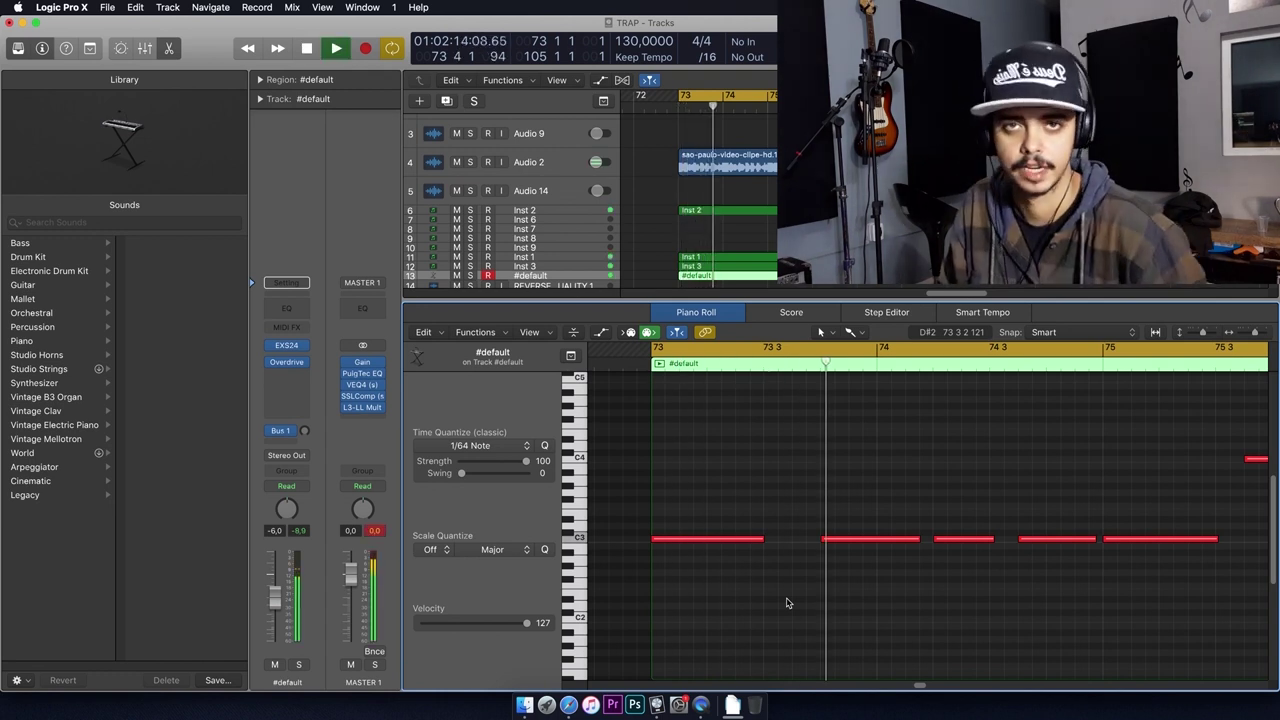
key(space)
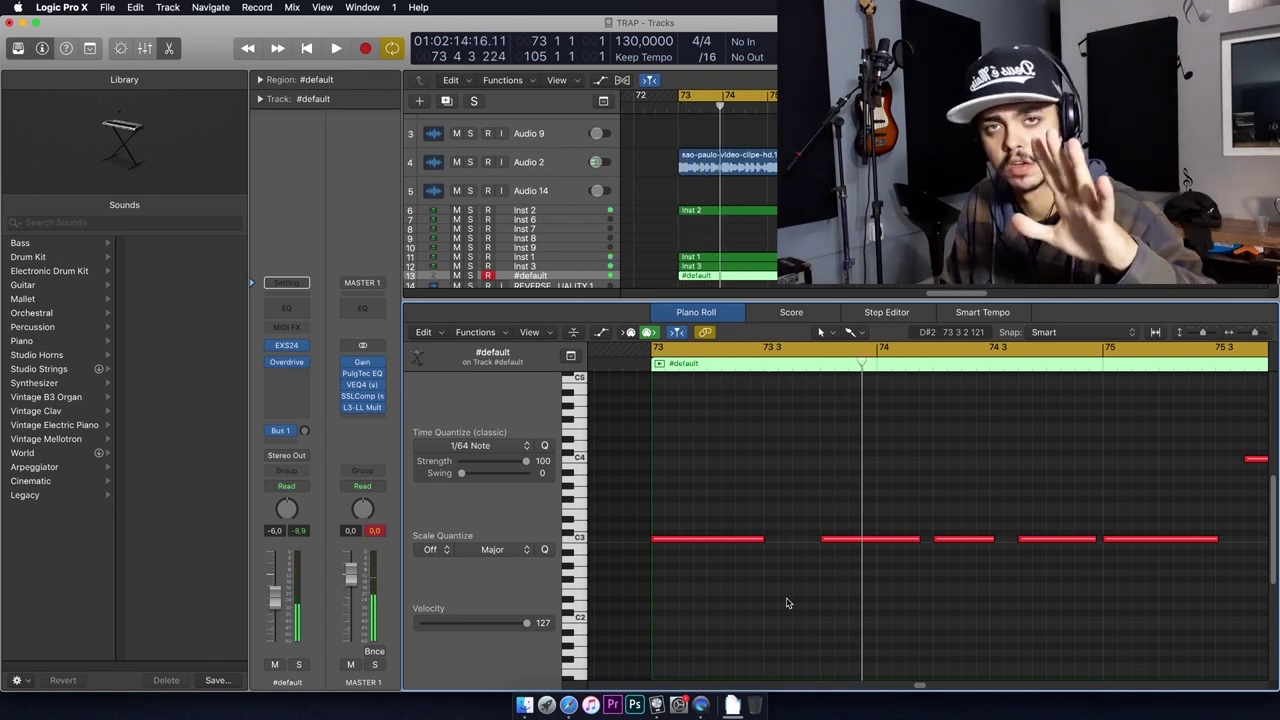
key(space)
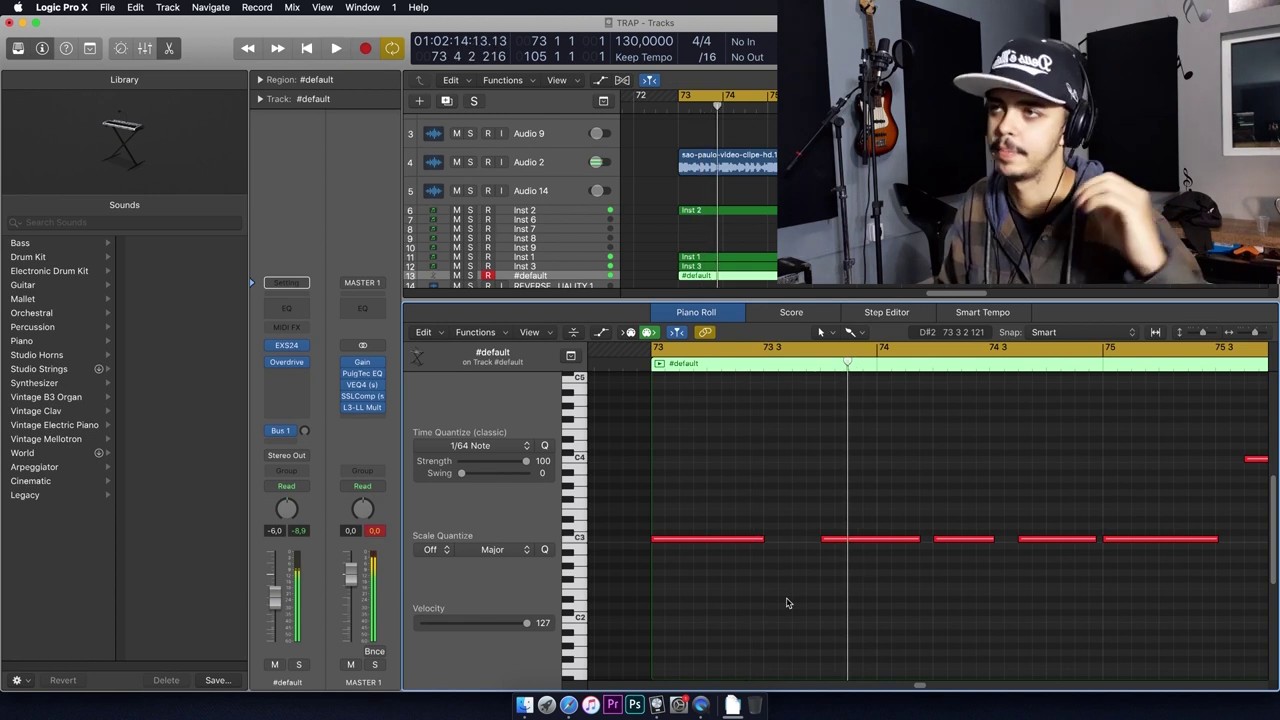
key(space)
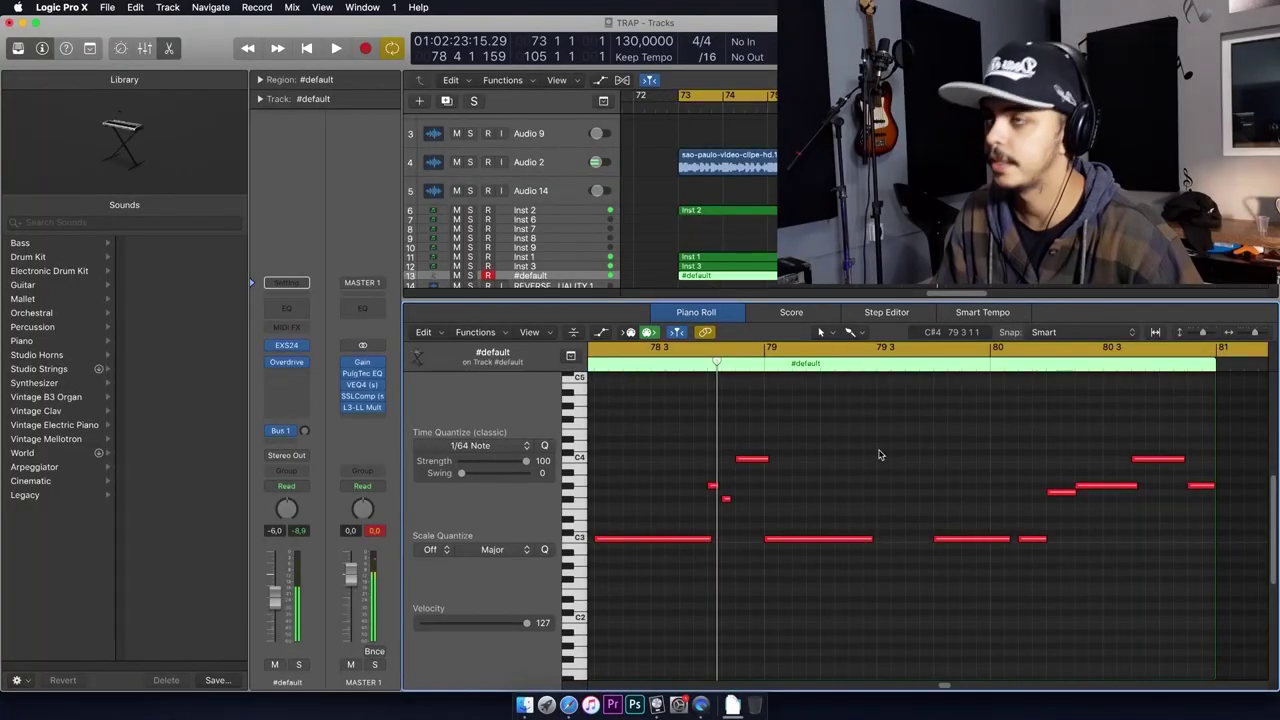
Close the Piano Roll and move all nine regions four bars later so they start at bar 77.
key(p)
drag(1037, 350, 716, 160)
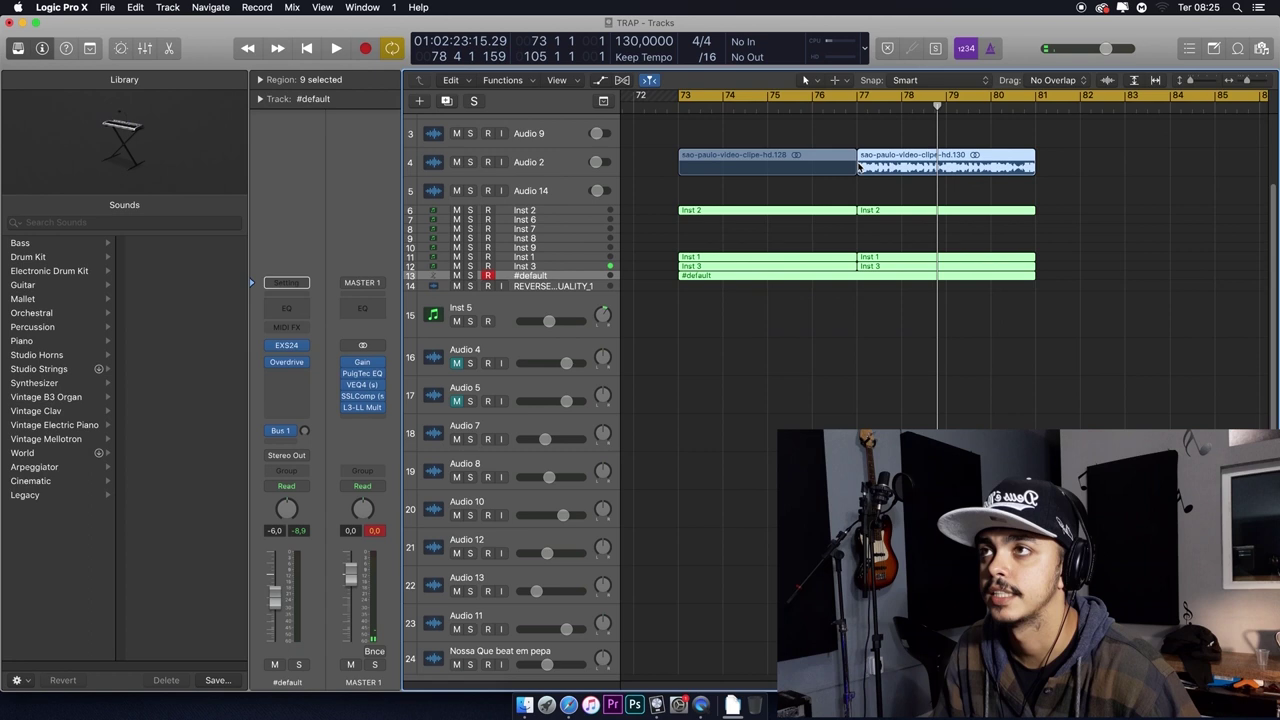
key(super+r)
key(Delete)
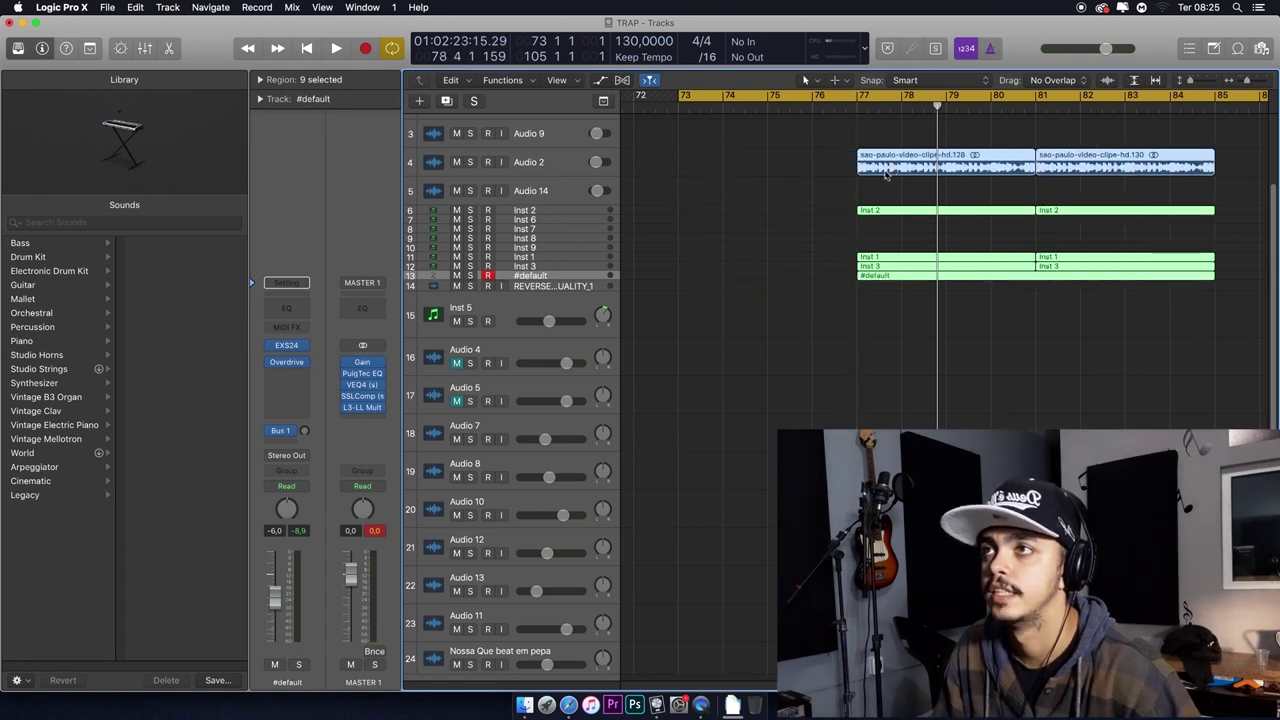
Move the first sample region to Audio 9, extend it back past bar 73, split it at bars 73 and 74 and audition the slice.
click(888, 185)
drag(905, 166, 910, 137)
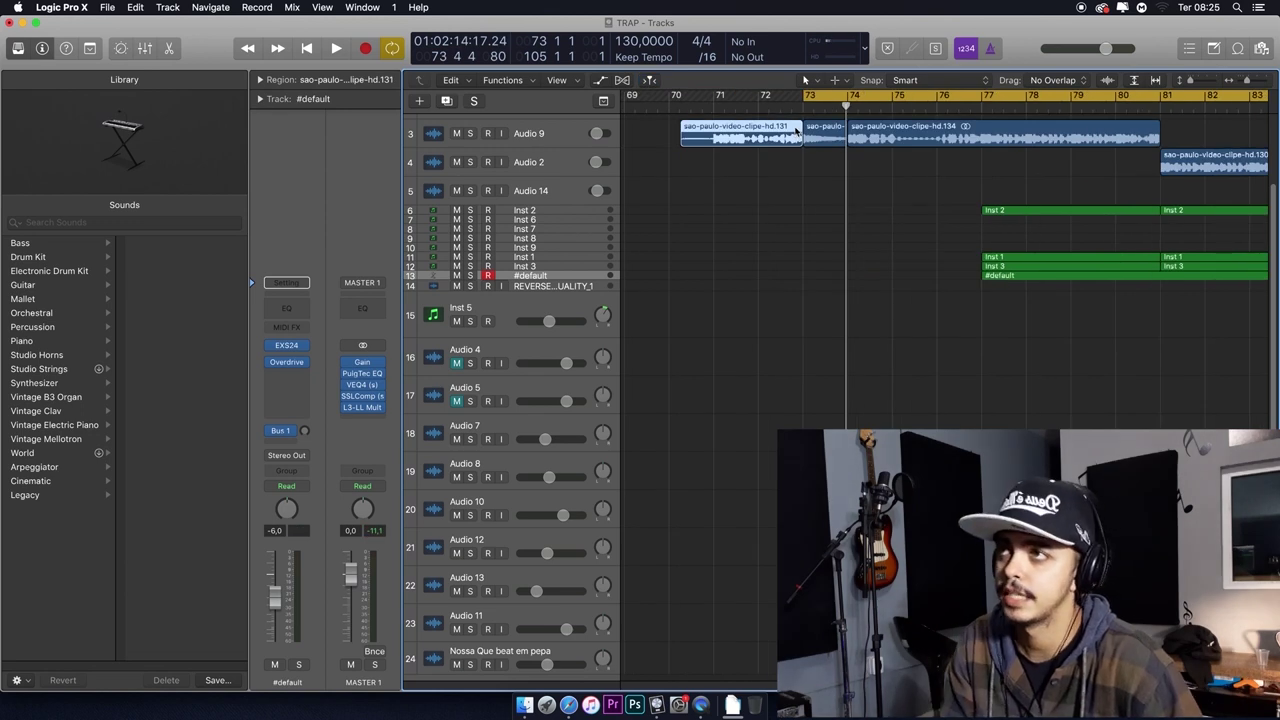
click(805, 107)
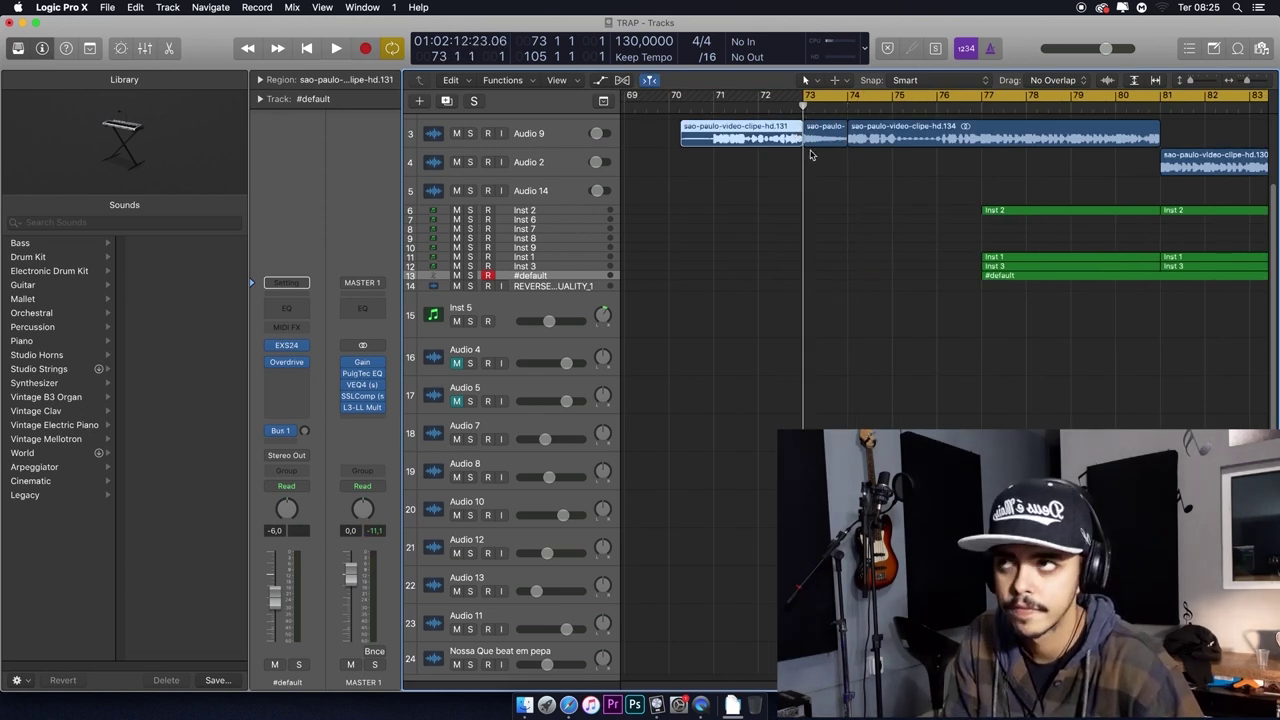
key(space)
key(space)
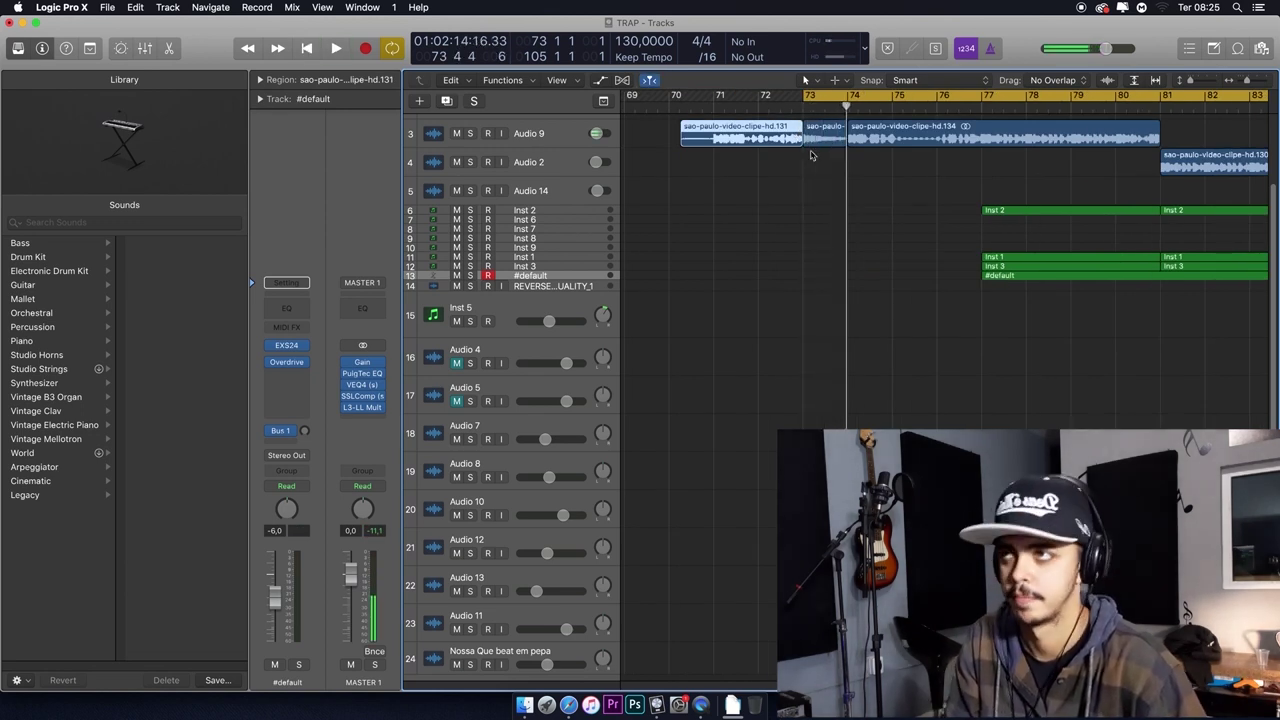
Delete the sample pieces around the one-bar slice at bar 73 and copy the slice to bars 74 and 75.
click(862, 145)
key(Delete)
click(785, 140)
key(Delete)
key(super+v)
key(space)
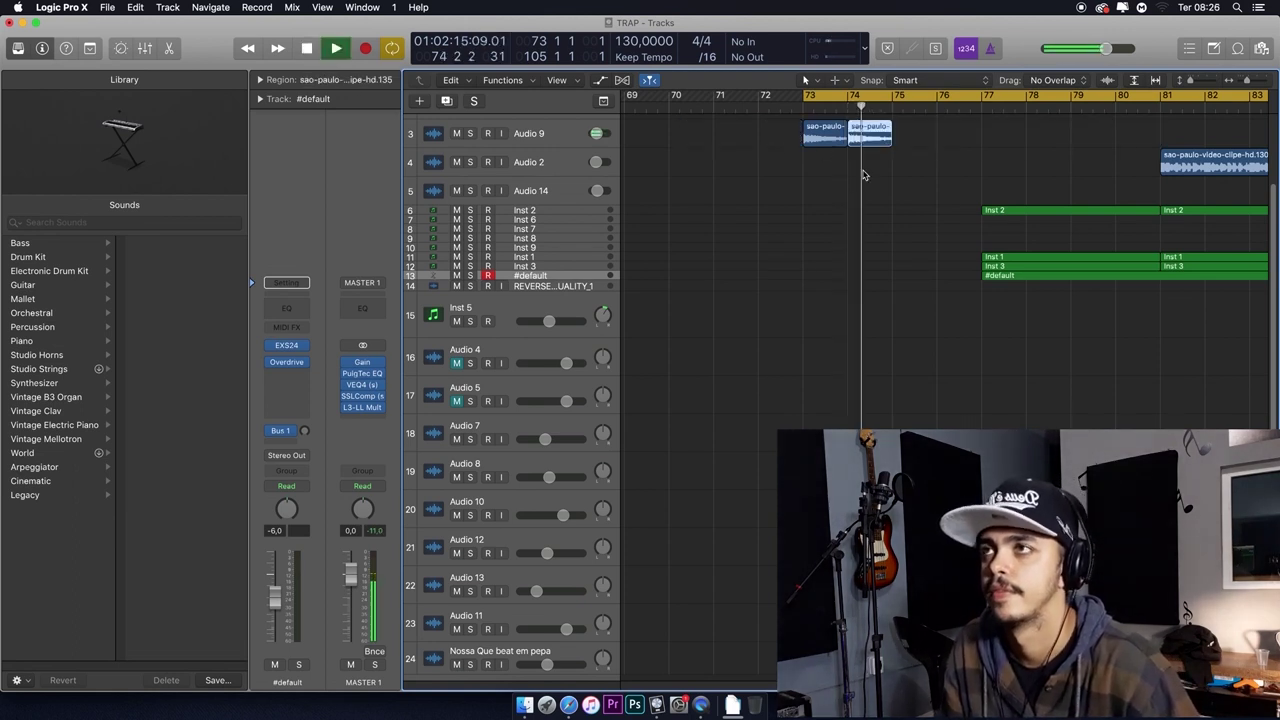
drag(862, 150, 900, 142)
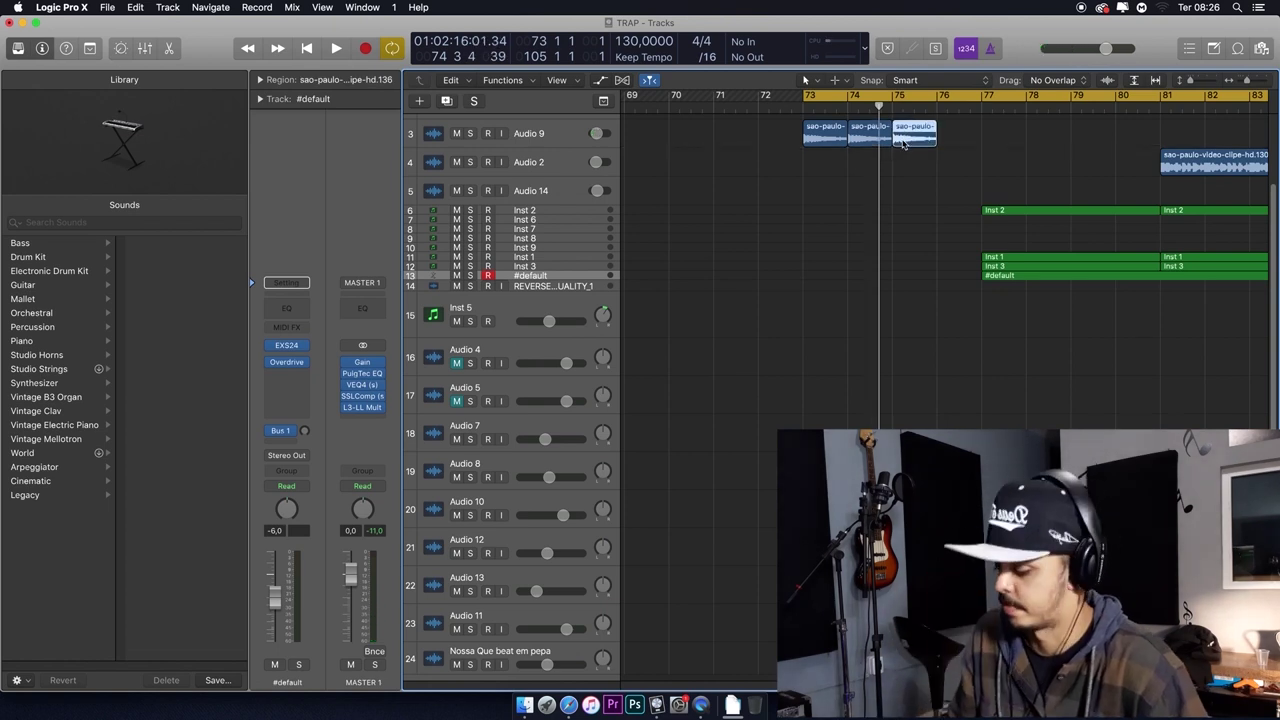
Fill Audio 9 up to bar 77 with progressively shorter slices and place the sample on Audio 2 from bar 77 to 81.
drag(911, 136, 990, 150)
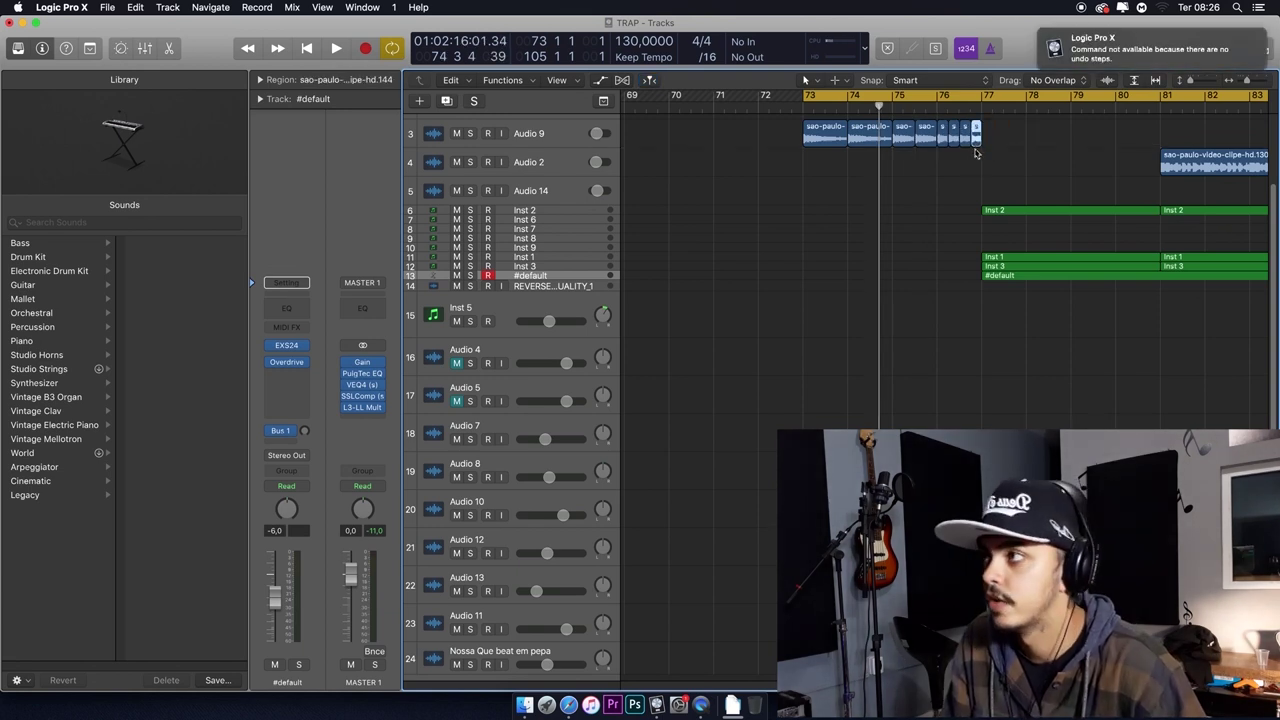
click(260, 80)
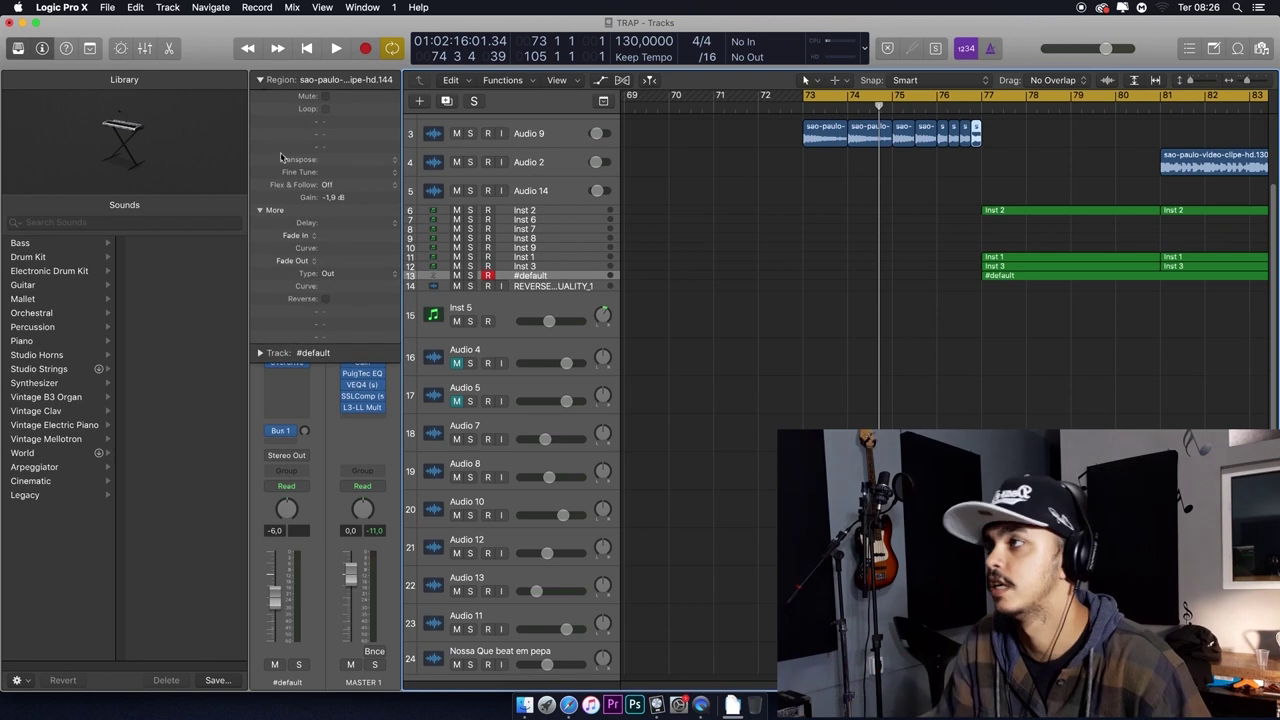
key(space)
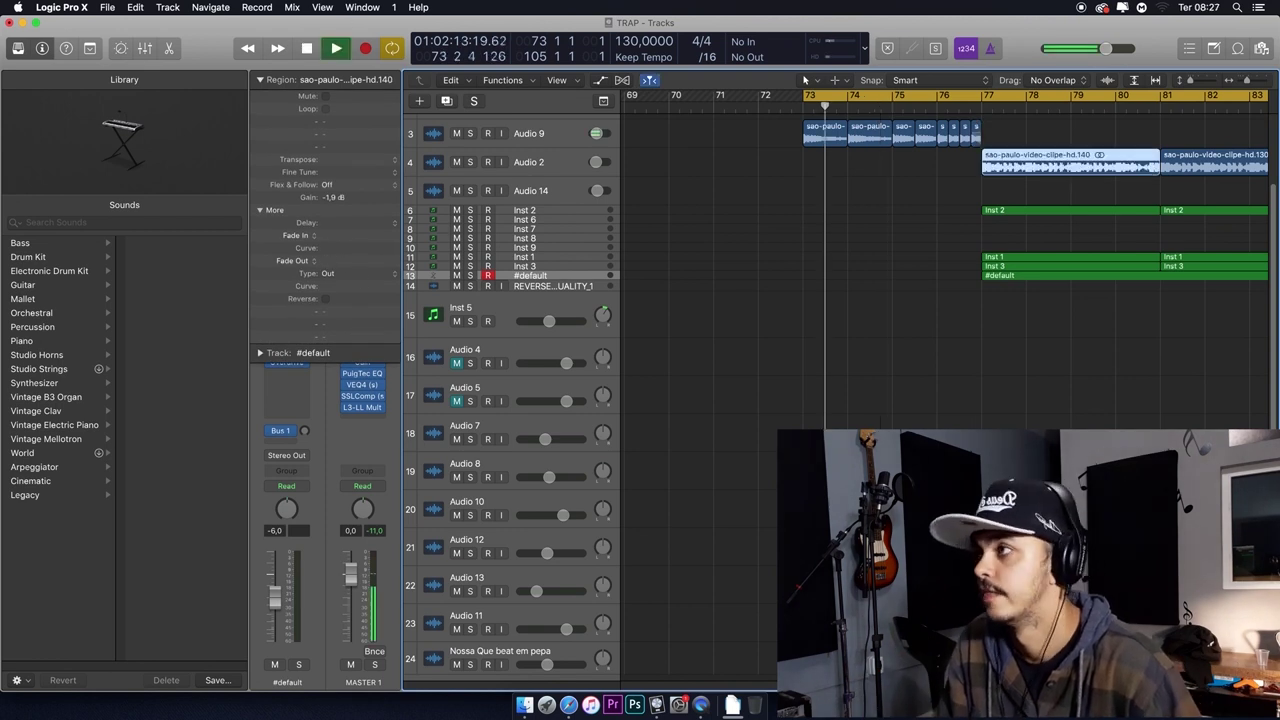